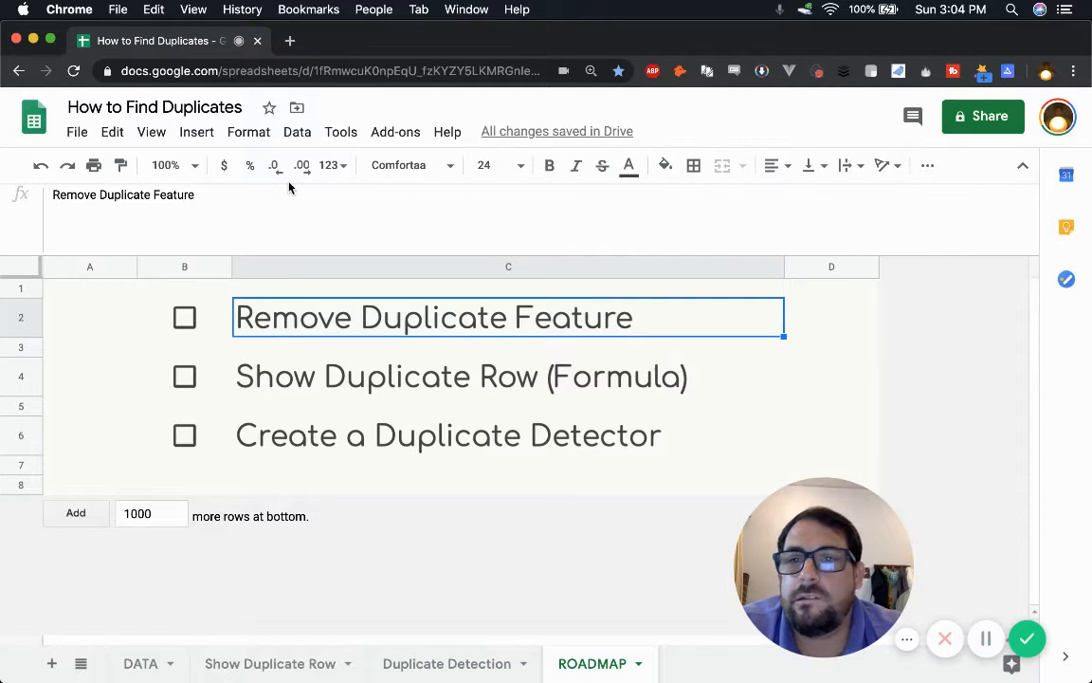
# Open the Quick dedupe tool of the Remove Duplicates add-on to view it, and close it again.
pyautogui.click(396, 135)
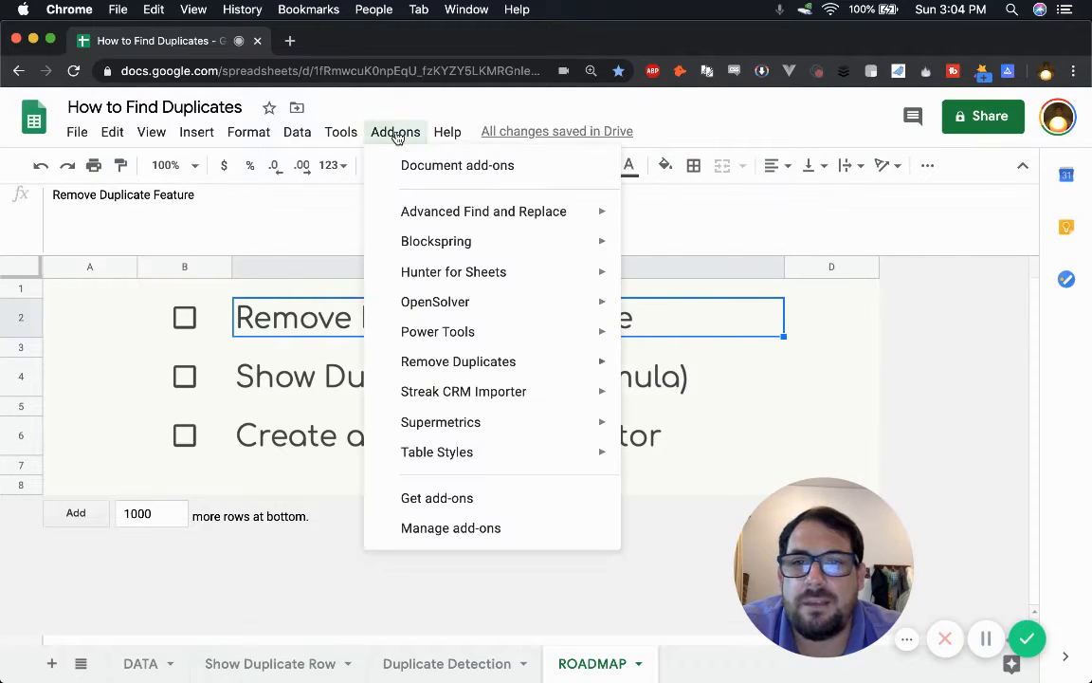
pyautogui.moveTo(477, 370)
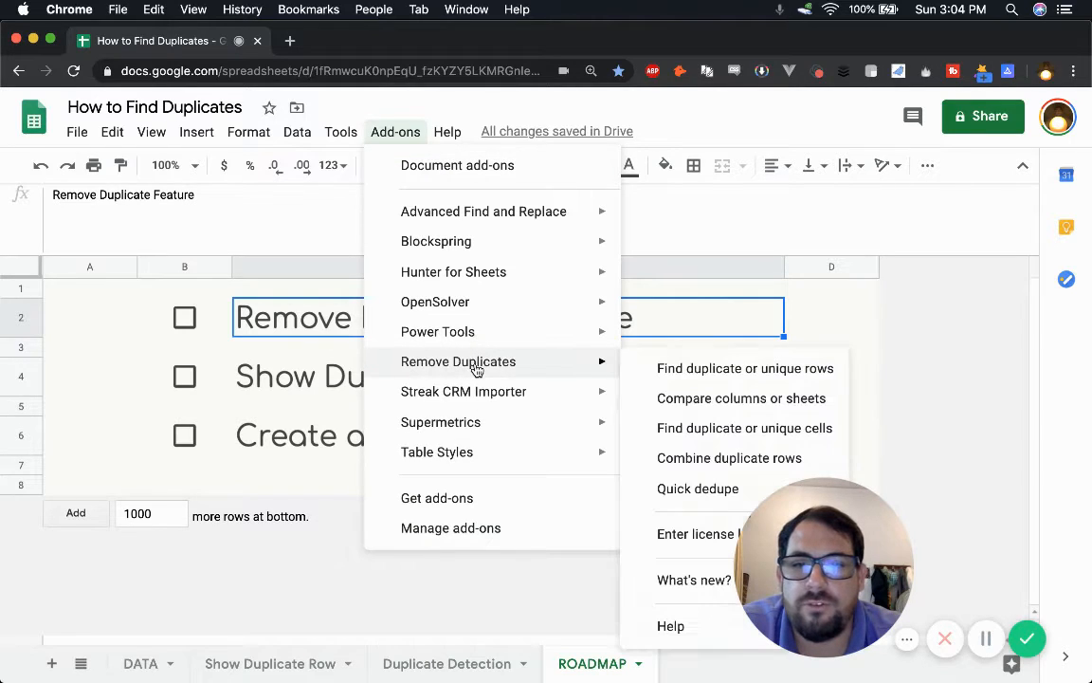
pyautogui.click(664, 487)
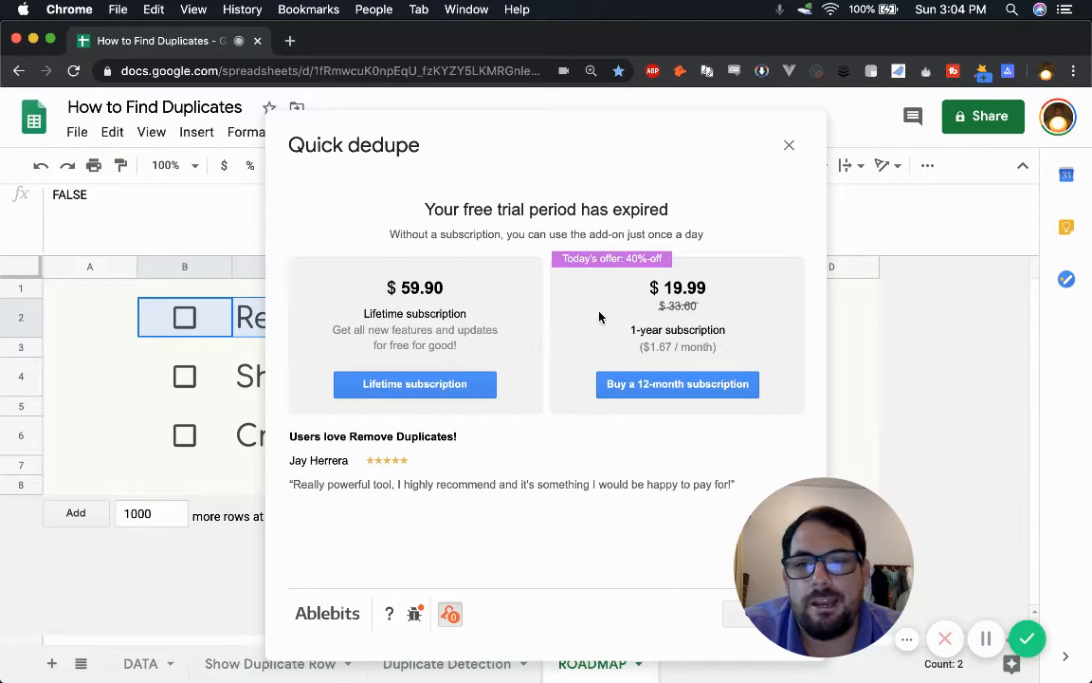
pyautogui.click(789, 144)
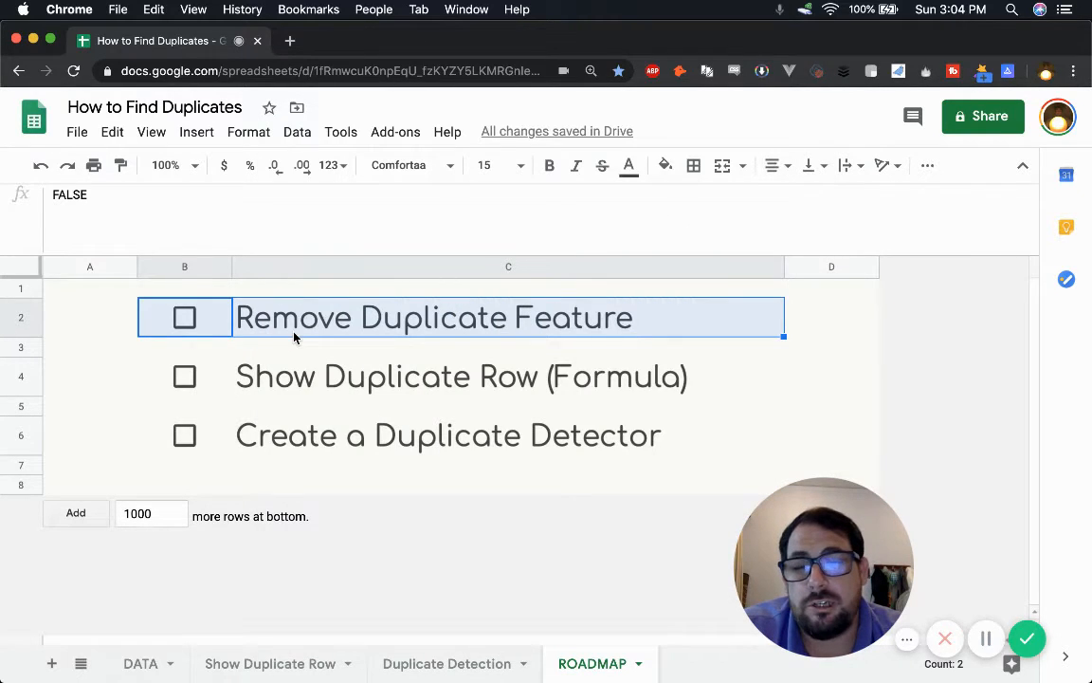
pyautogui.click(235, 317)
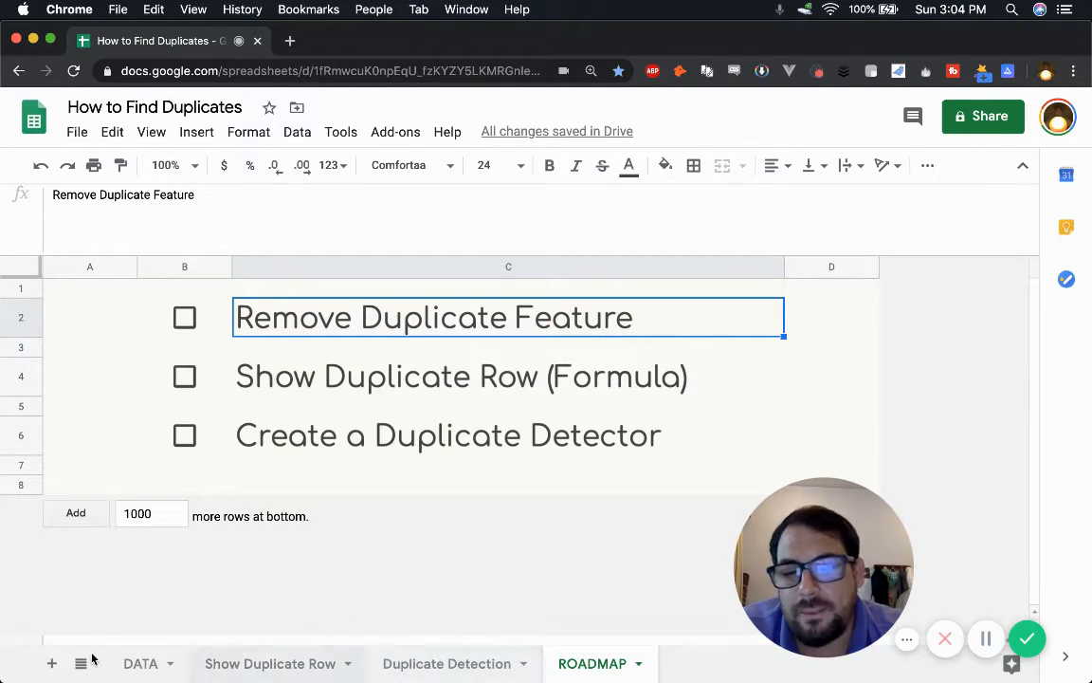
# Examine the repeated names near the end of the Entrants list on the DATA sheet.
pyautogui.click(139, 664)
pyautogui.scroll(-10, 161, 371)
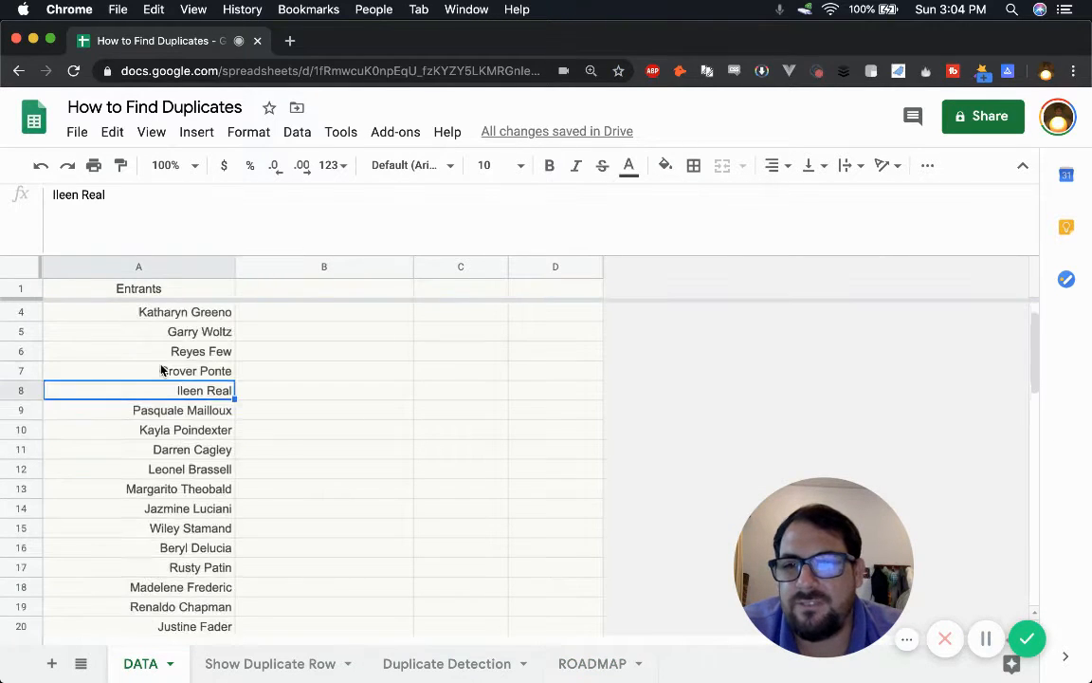
pyautogui.scroll(-4, 154, 538)
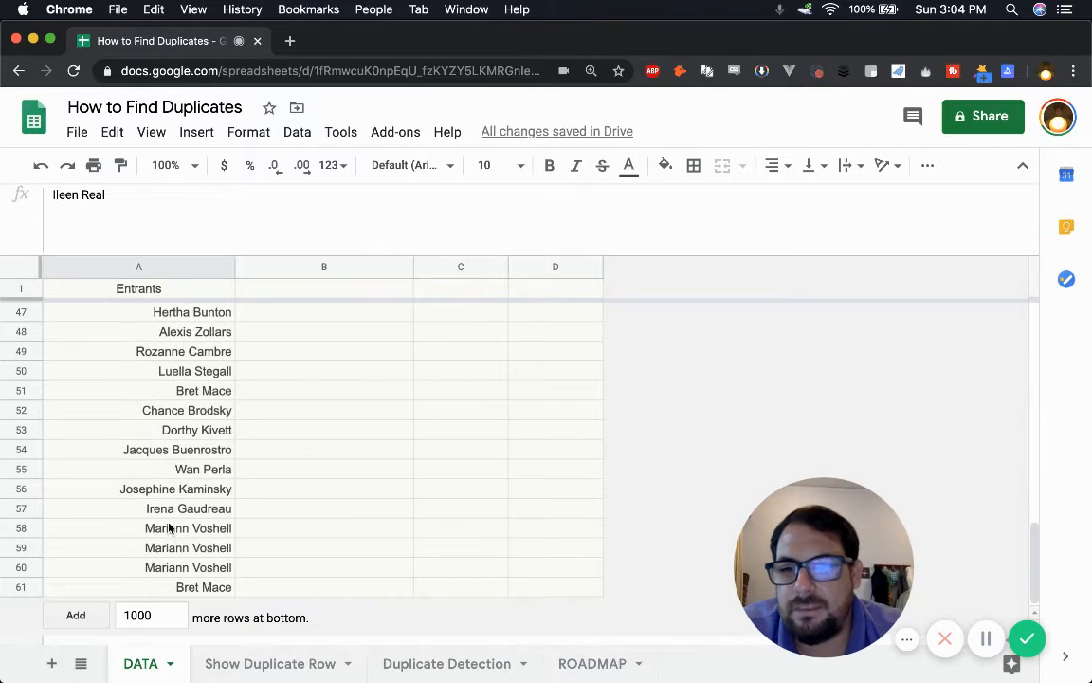
pyautogui.click(151, 528)
pyautogui.click(156, 547)
pyautogui.click(163, 567)
pyautogui.click(194, 390)
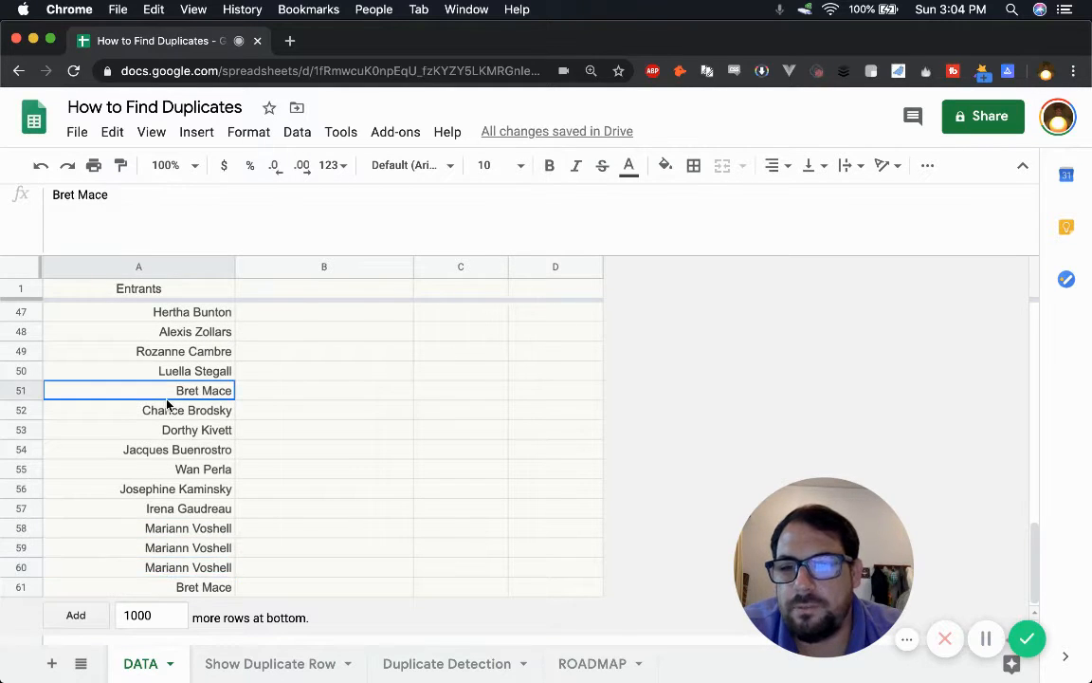
# Try the built-in Remove duplicates feature on the whole Entrants column, analysing Column A.
pyautogui.scroll(15, 206, 398)
pyautogui.click(188, 267)
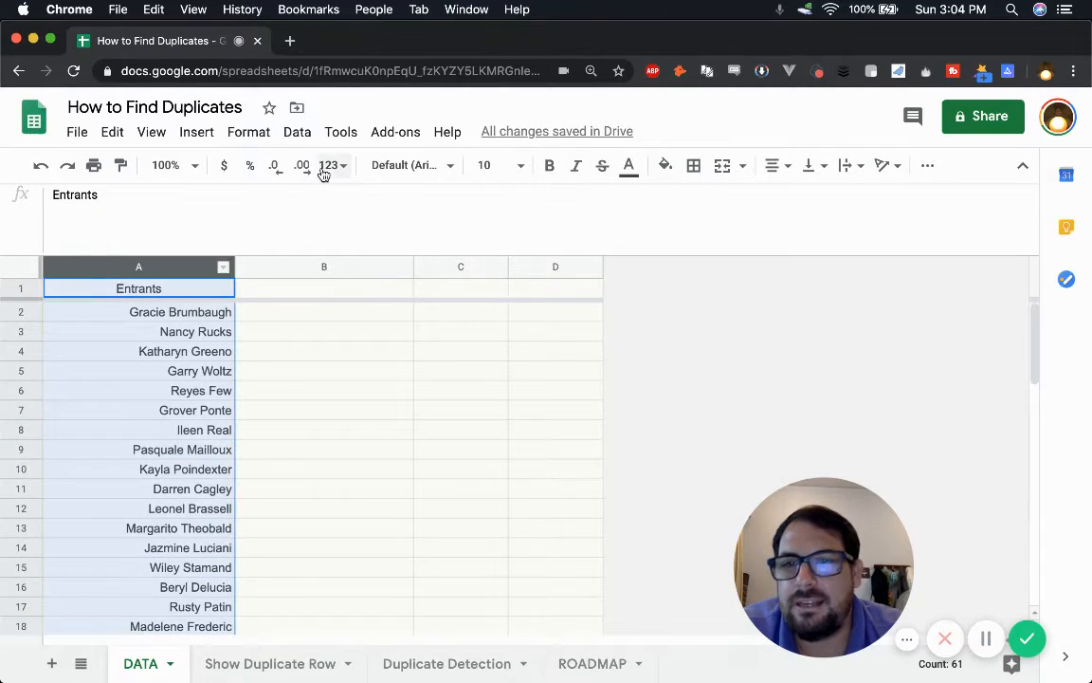
pyautogui.click(296, 133)
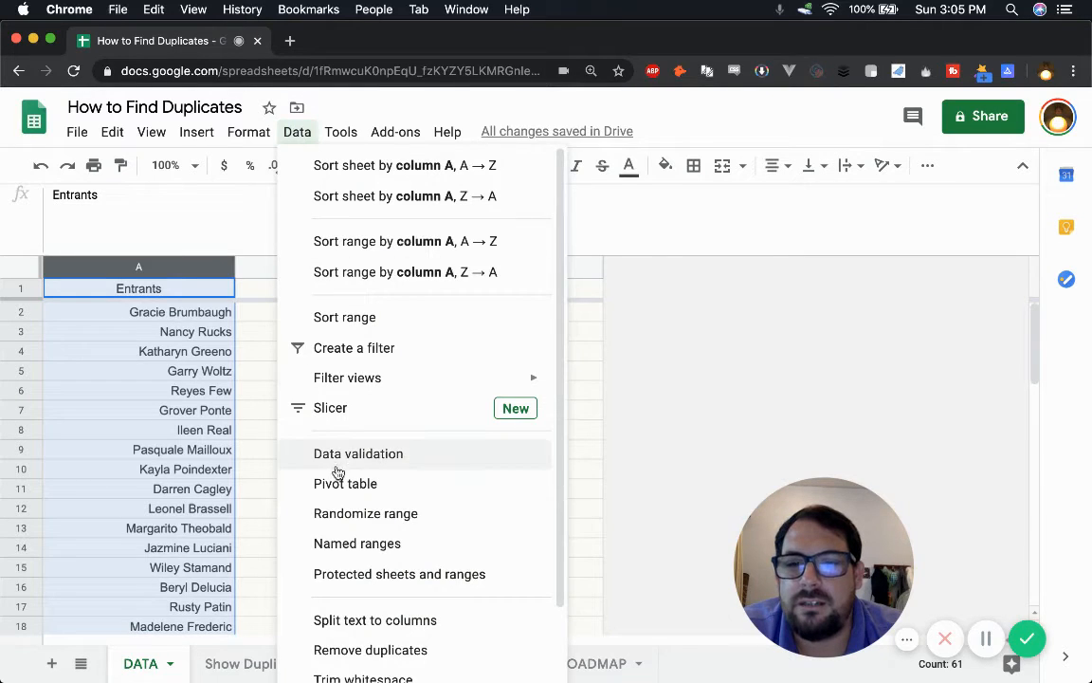
pyautogui.scroll(-1, 337, 617)
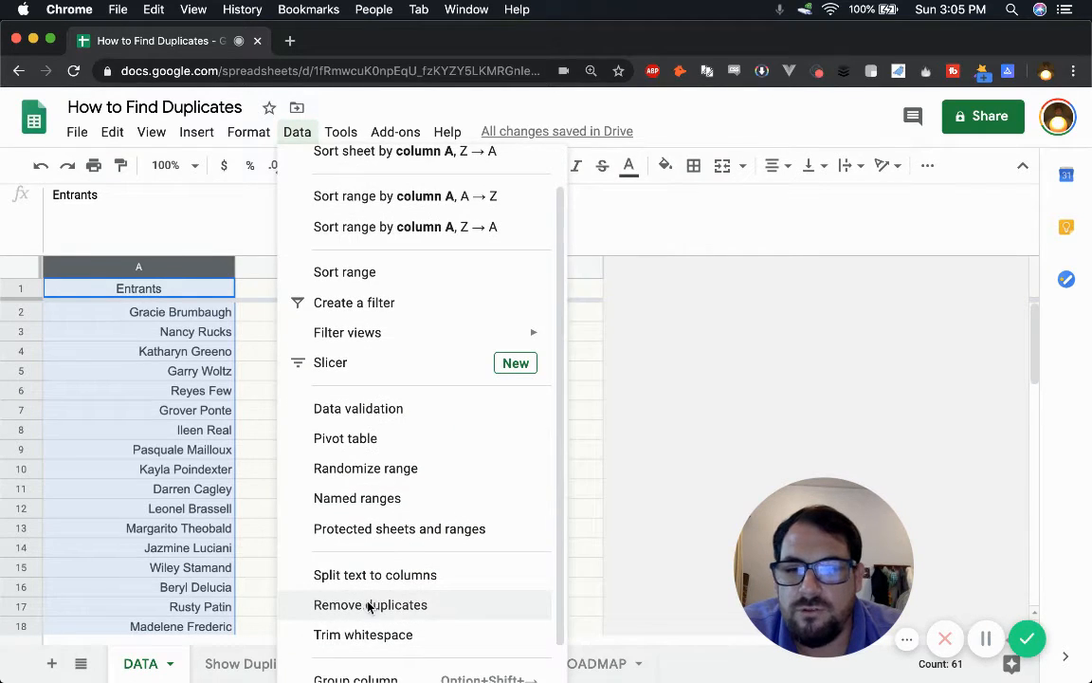
pyautogui.click(370, 605)
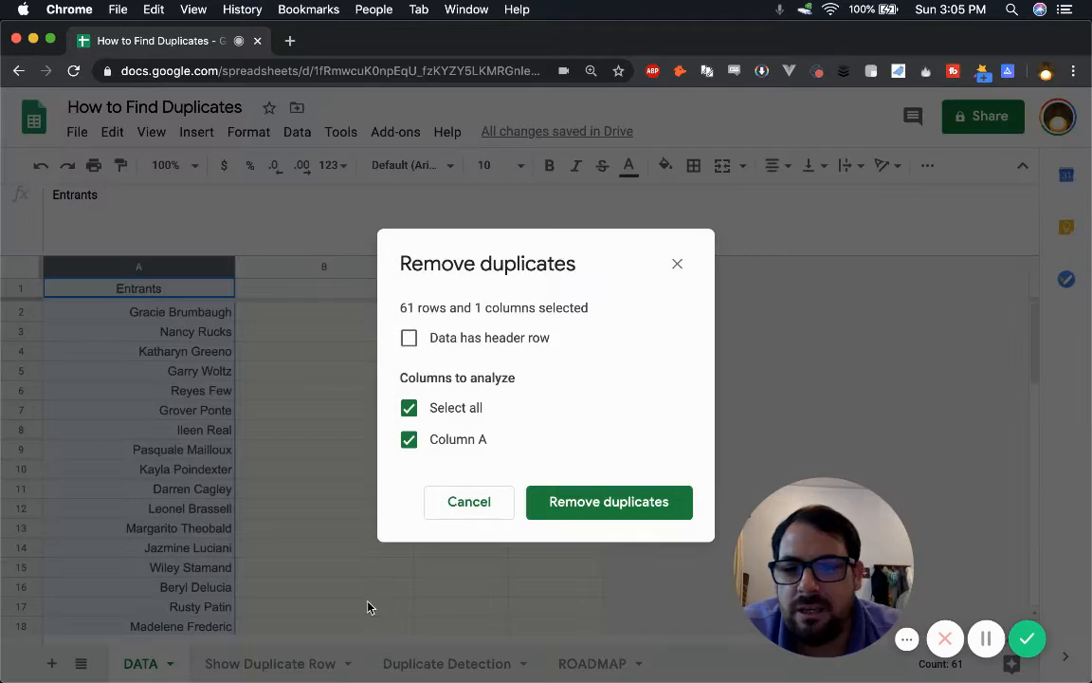
pyautogui.click(409, 441)
pyautogui.click(408, 444)
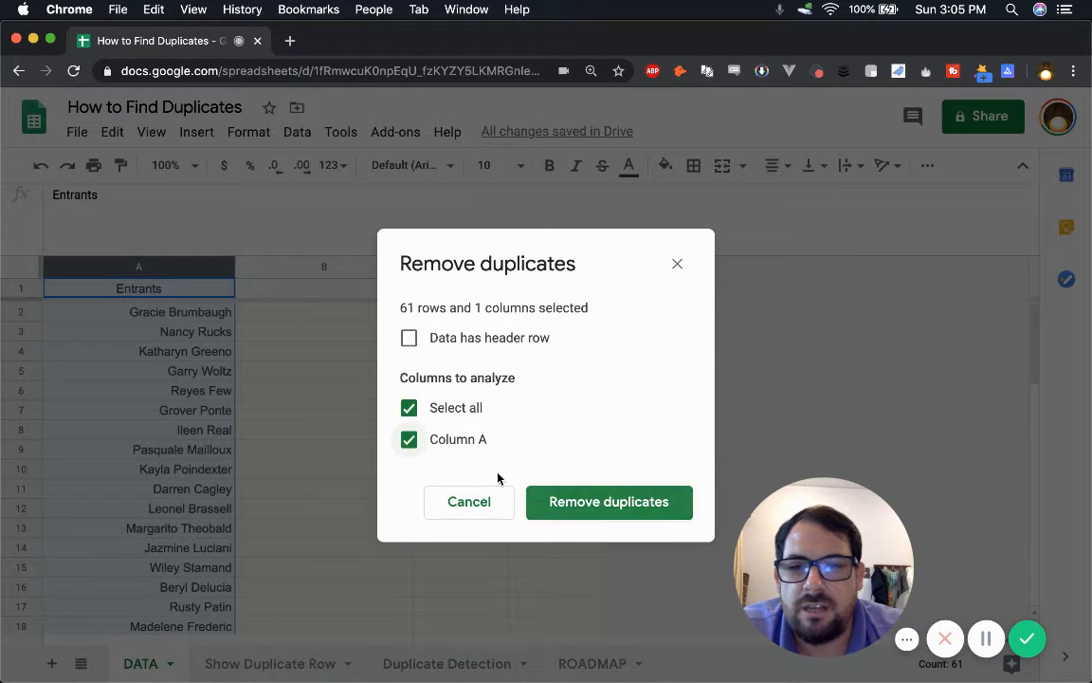
pyautogui.click(567, 511)
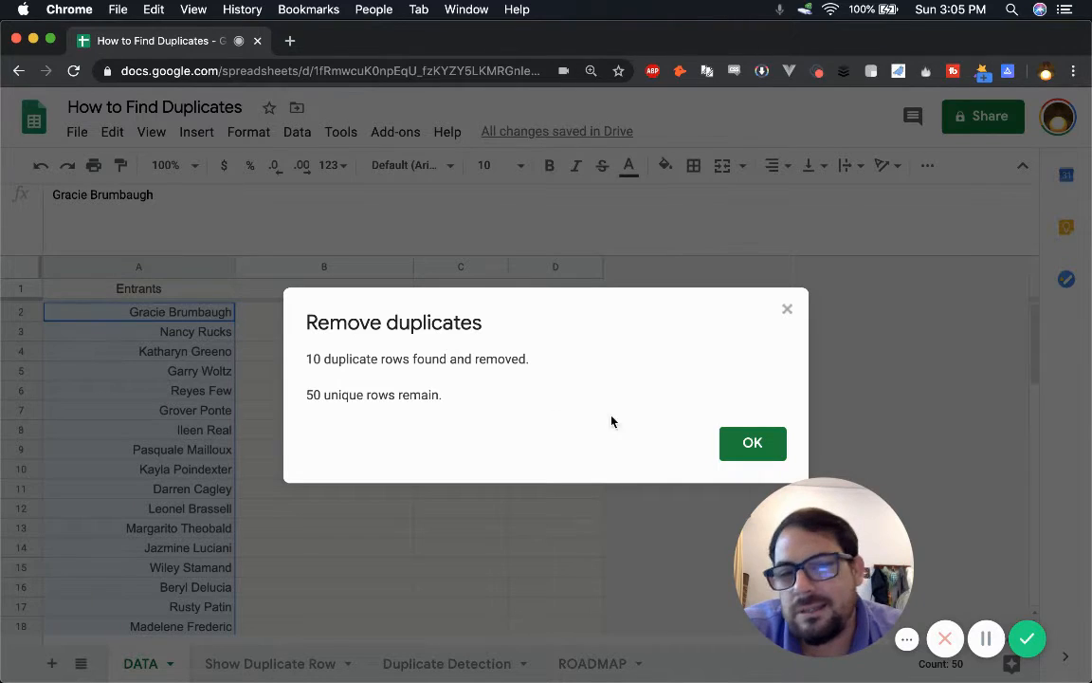
pyautogui.click(752, 443)
# Inspect the rest of the Entrants list down to its last remaining rows.
pyautogui.scroll(-5, 231, 439)
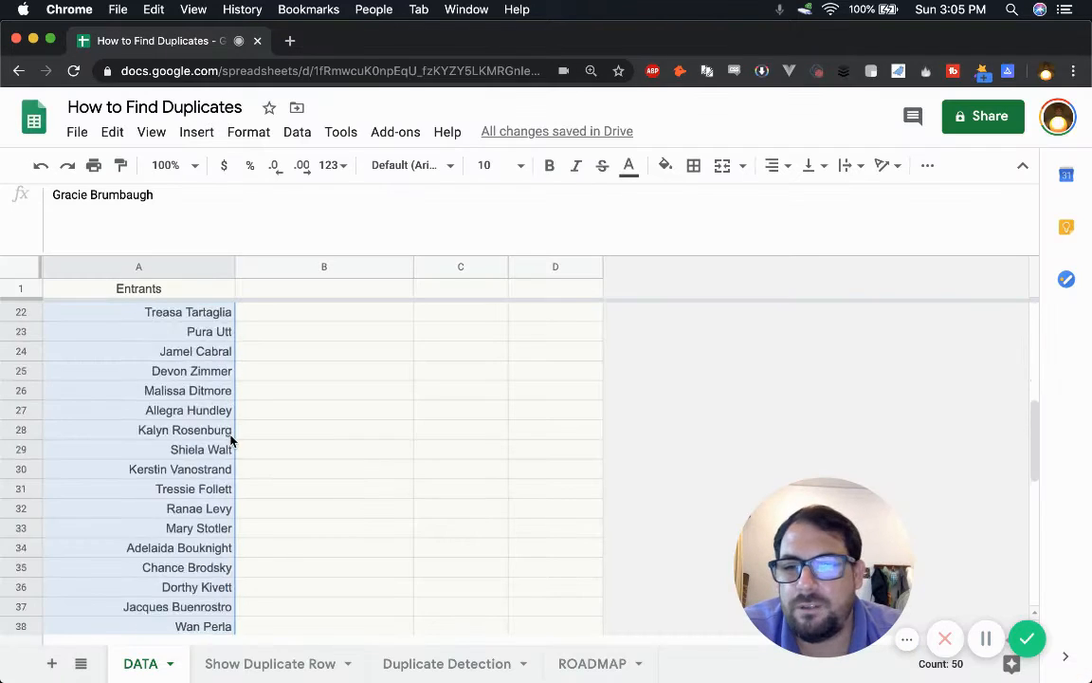
pyautogui.scroll(-7, 189, 469)
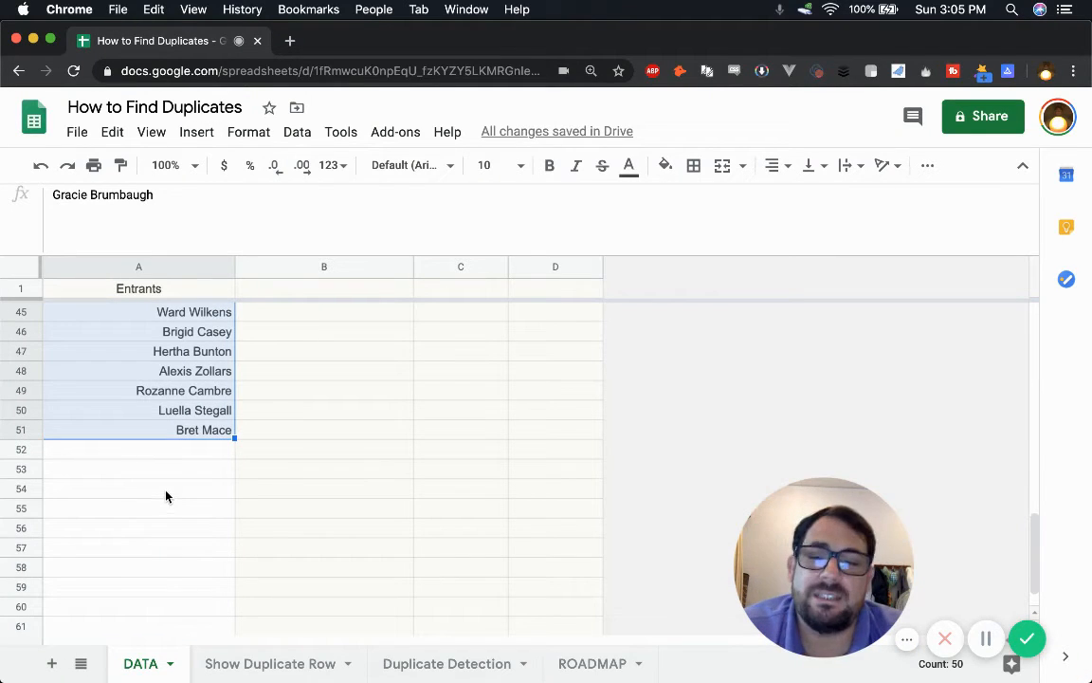
pyautogui.click(157, 391)
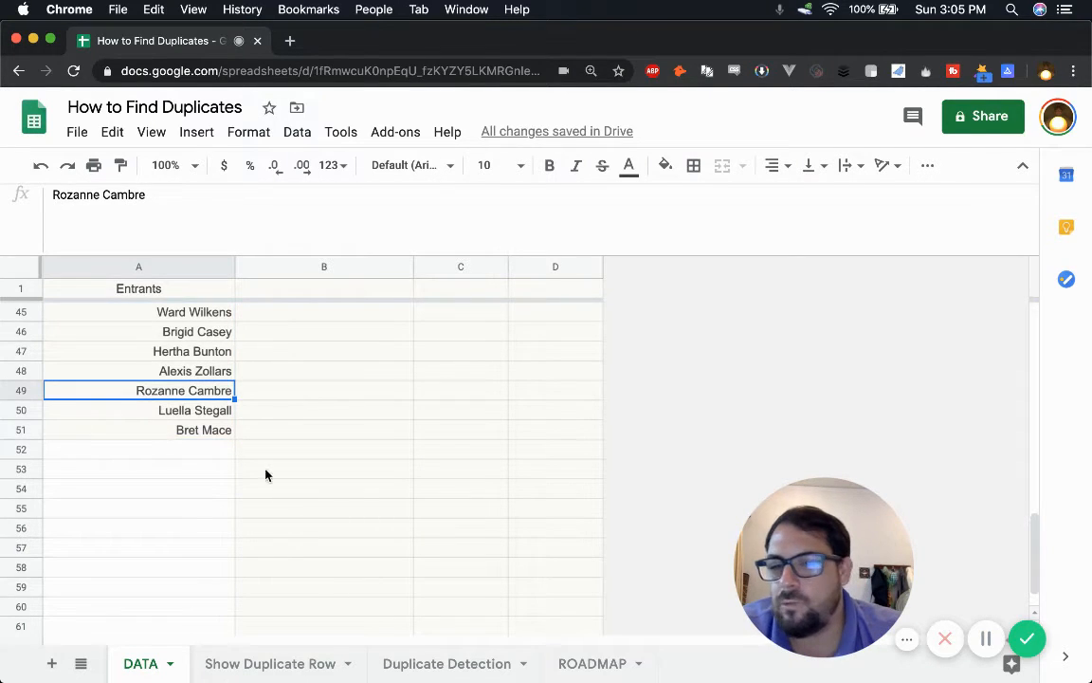
# Undo the duplicate removal and check the repeated names at the end of the Entrants list.
pyautogui.scroll(10, 292, 446)
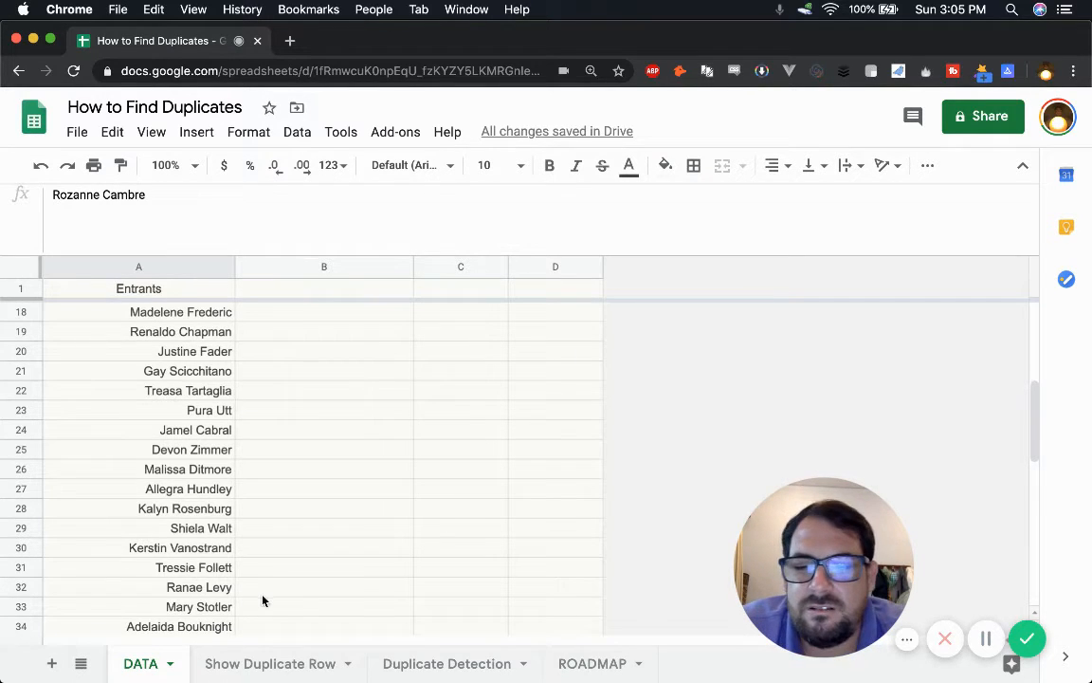
pyautogui.scroll(2, 183, 400)
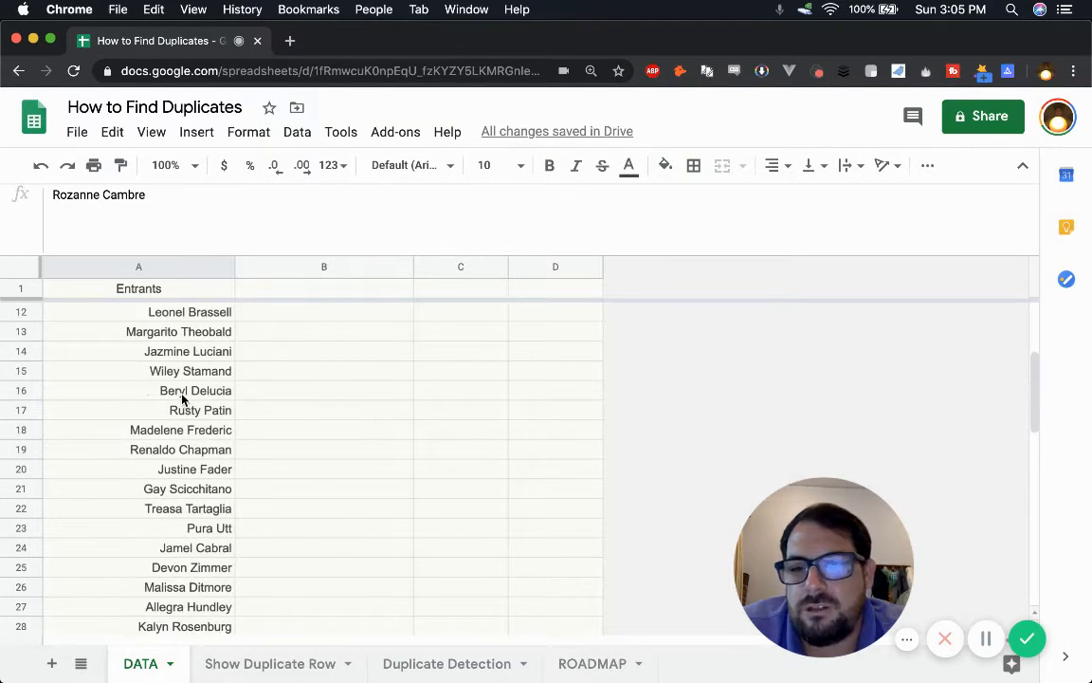
pyautogui.press('super+z')
pyautogui.click(189, 431)
pyautogui.scroll(-10, 189, 430)
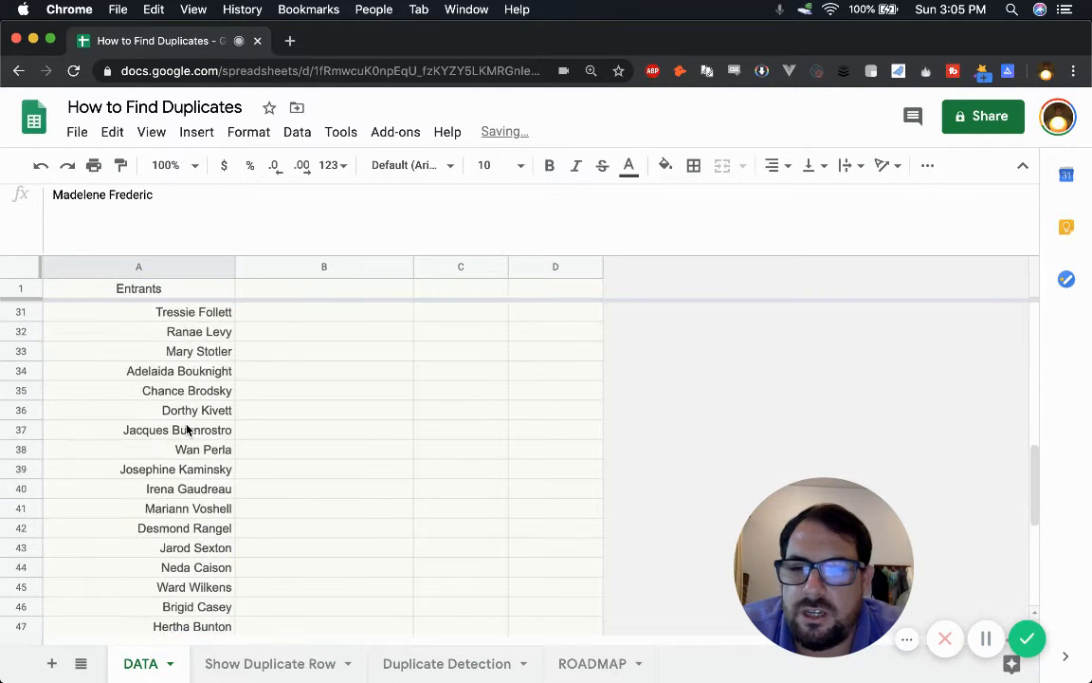
pyautogui.click(191, 515)
pyautogui.click(196, 548)
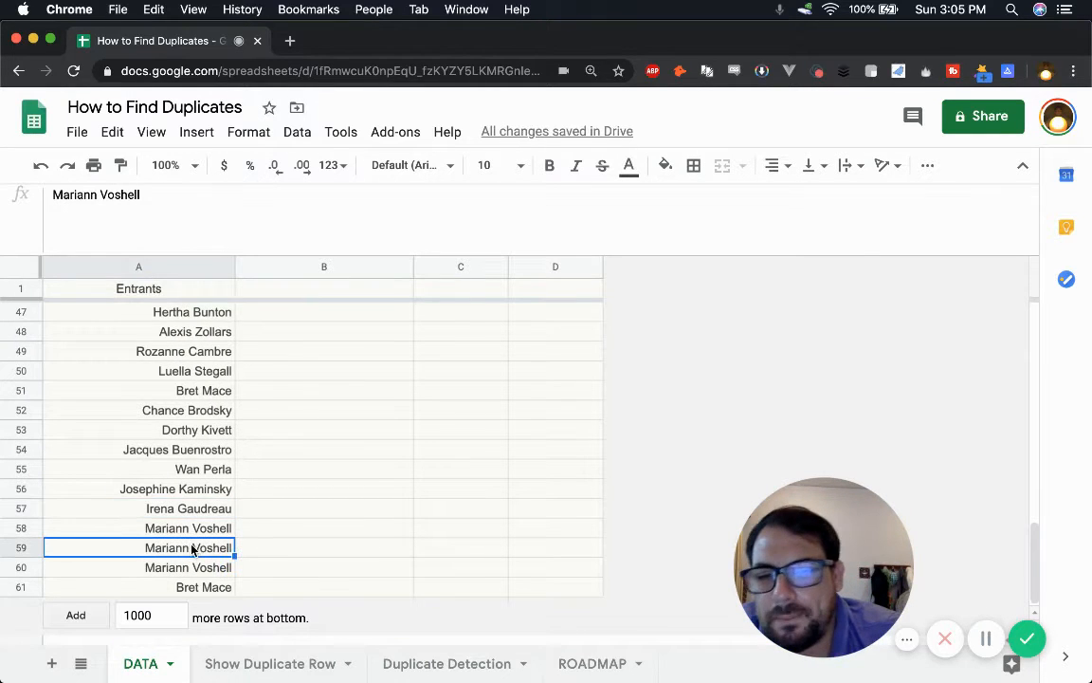
# Tick the Remove Duplicate Feature checkbox on the ROADMAP sheet.
pyautogui.click(588, 663)
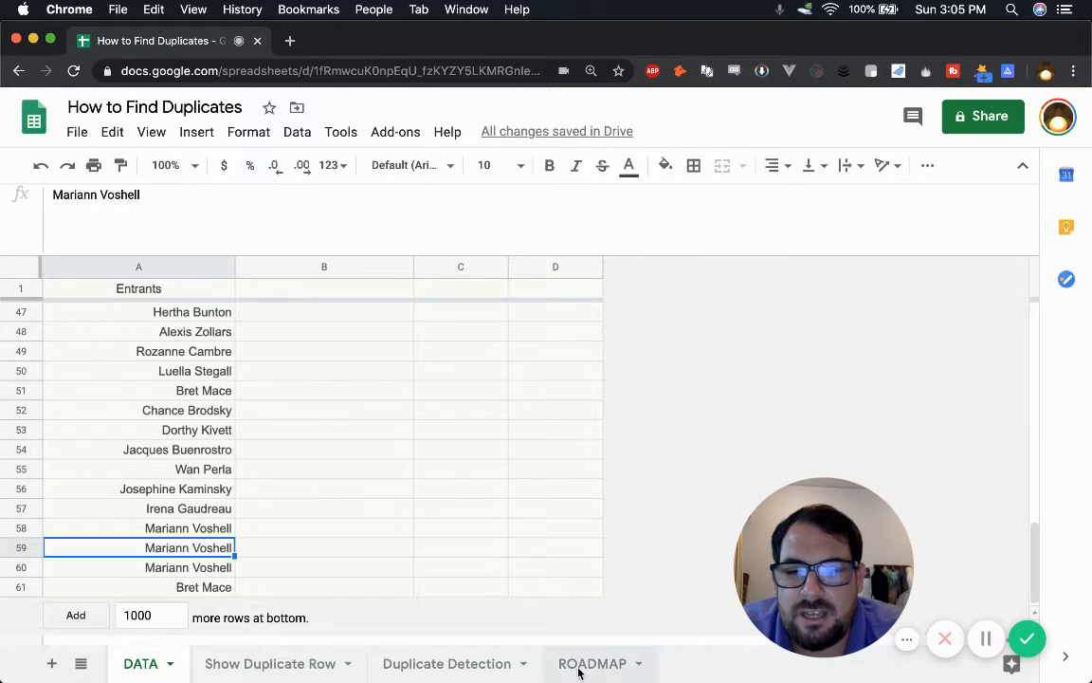
pyautogui.click(184, 320)
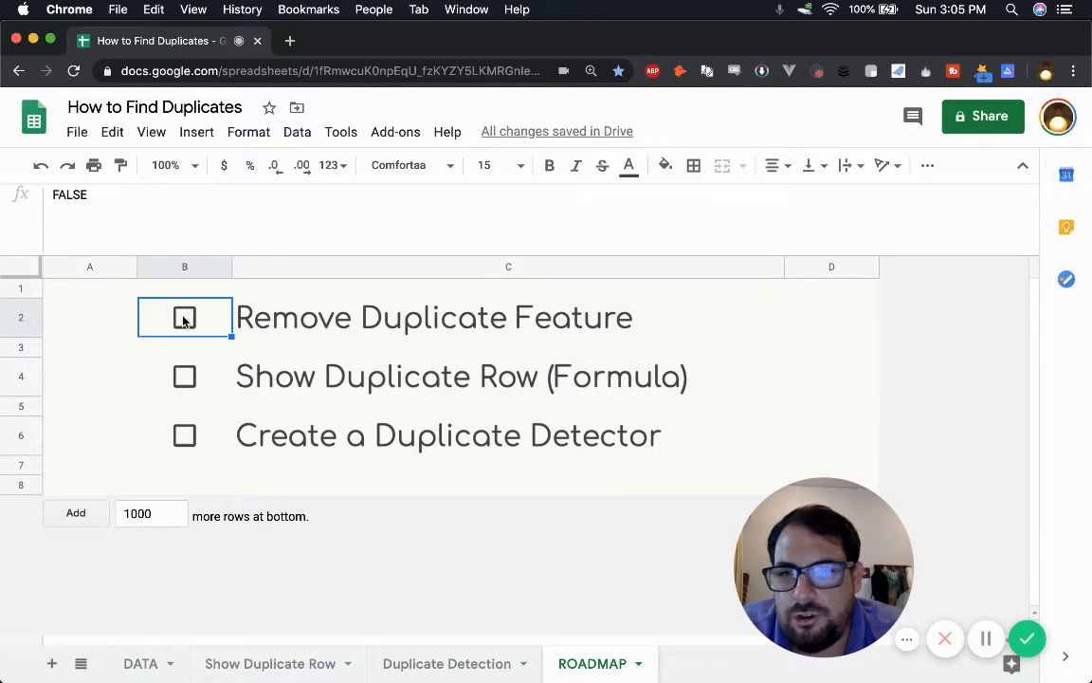
pyautogui.click(185, 320)
# Review the two remaining roadmap items and inspect the duplicate-row formula in B52 of the Show Duplicate Row sheet.
pyautogui.click(292, 379)
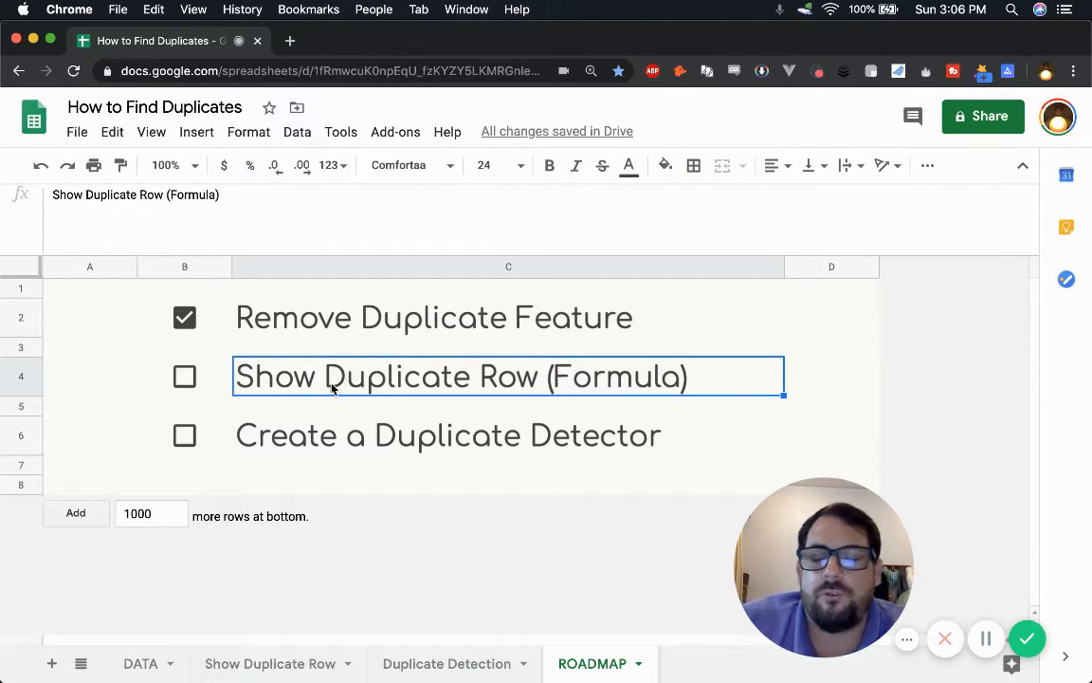
pyautogui.click(269, 444)
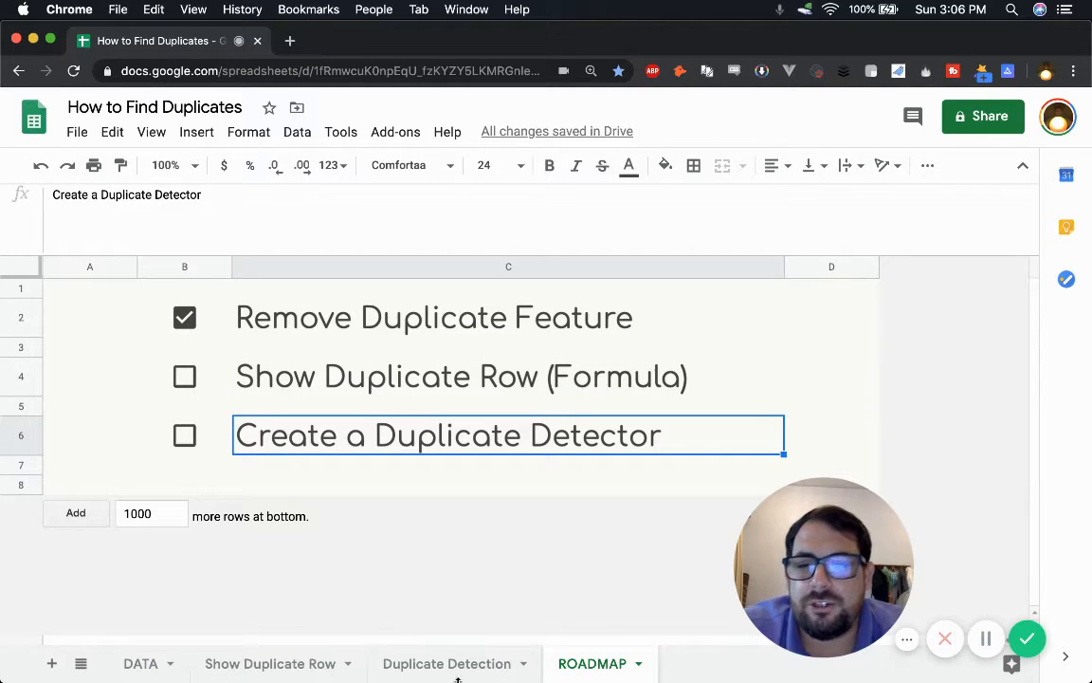
pyautogui.click(287, 666)
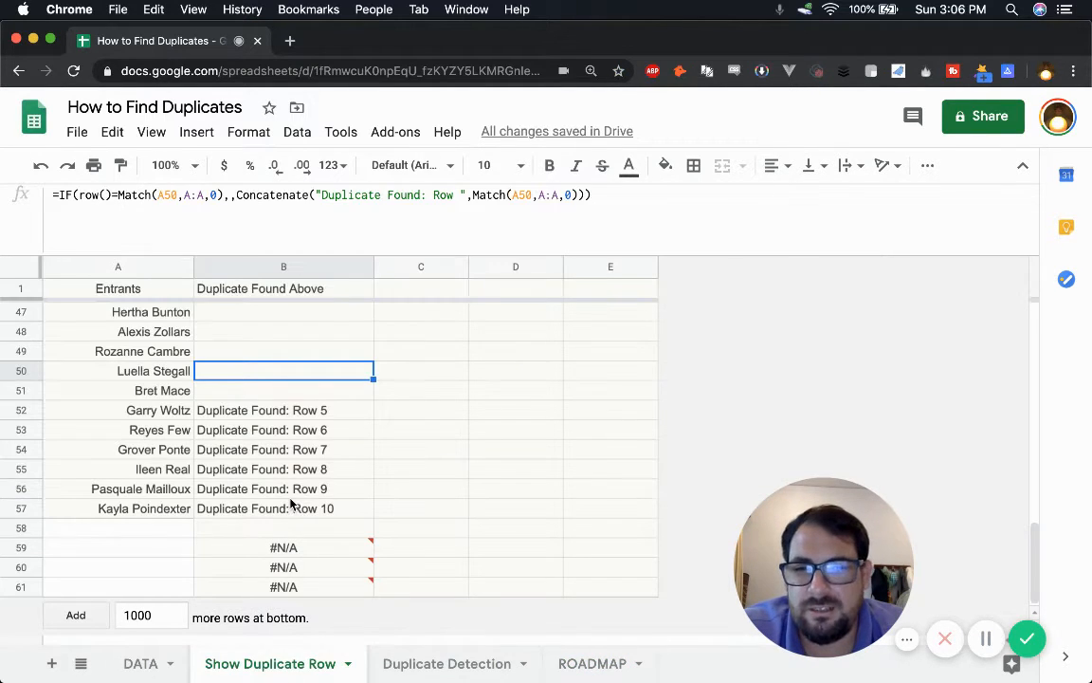
pyautogui.click(224, 415)
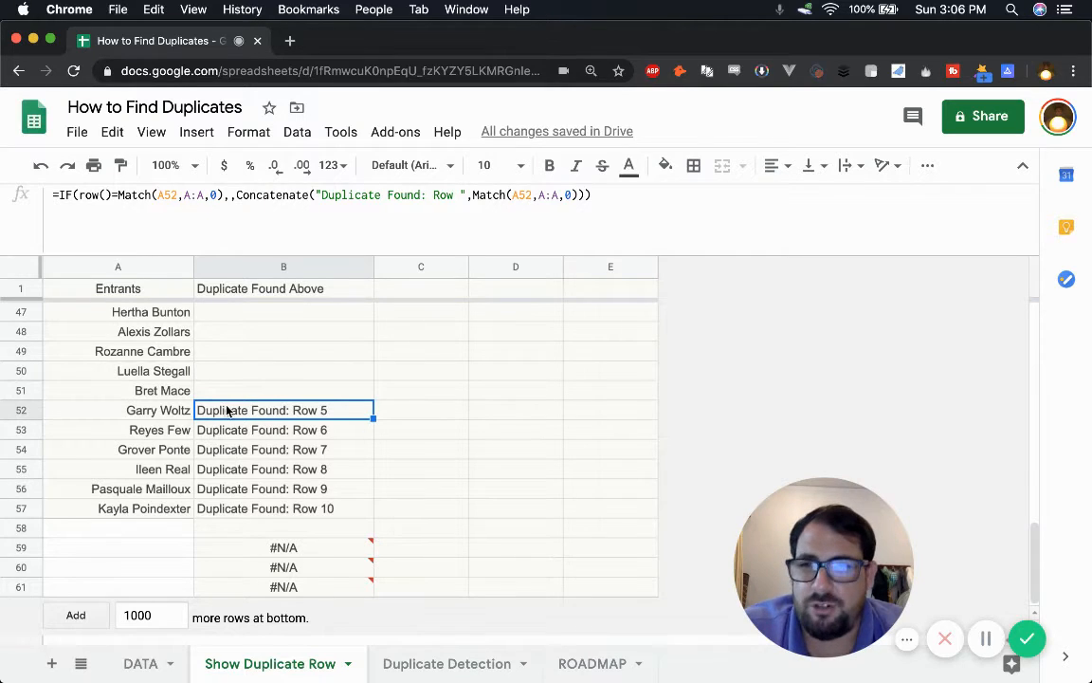
# Inspect the Duplicates Found table on the Duplicate Detection sheet, including the filter formulas in D8 and E8.
pyautogui.click(441, 662)
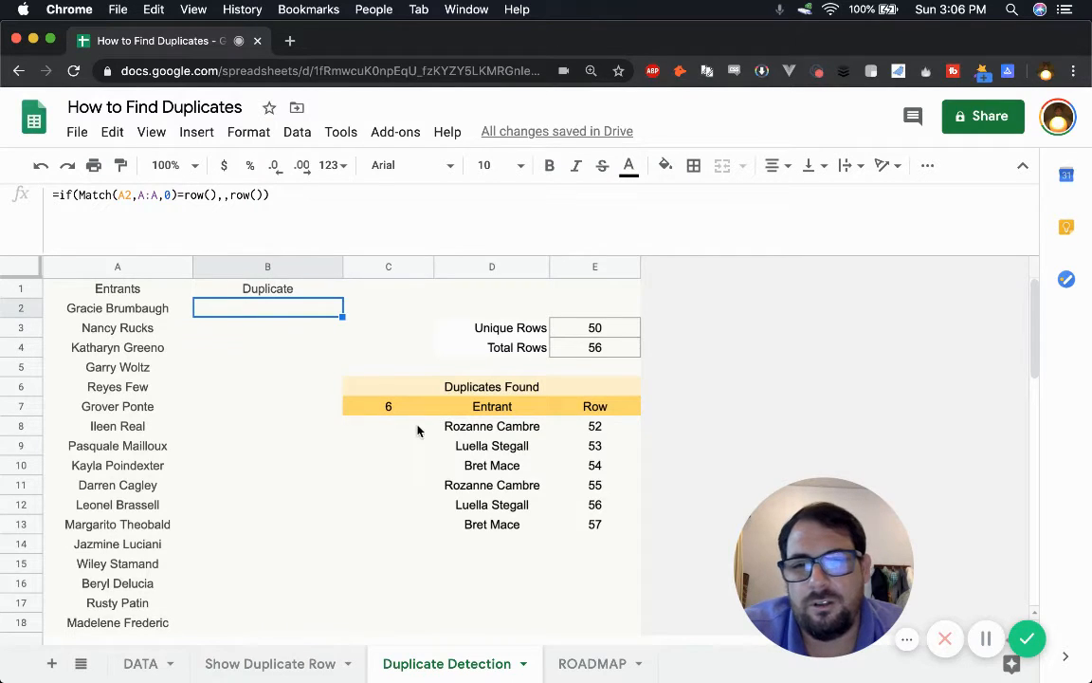
pyautogui.click(380, 429)
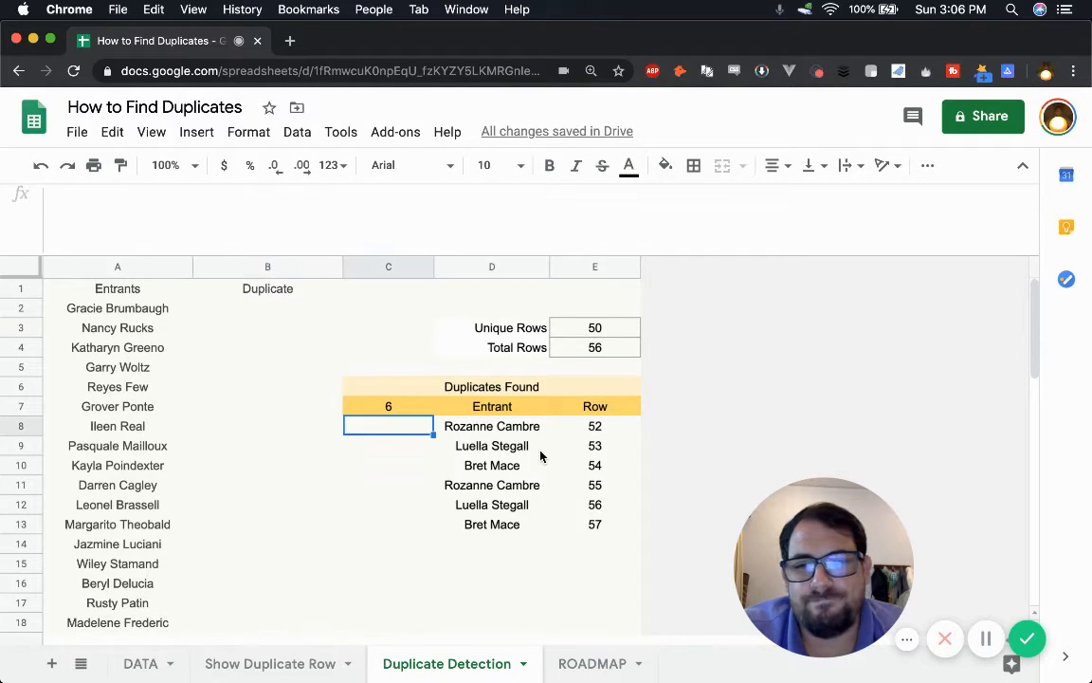
pyautogui.click(479, 427)
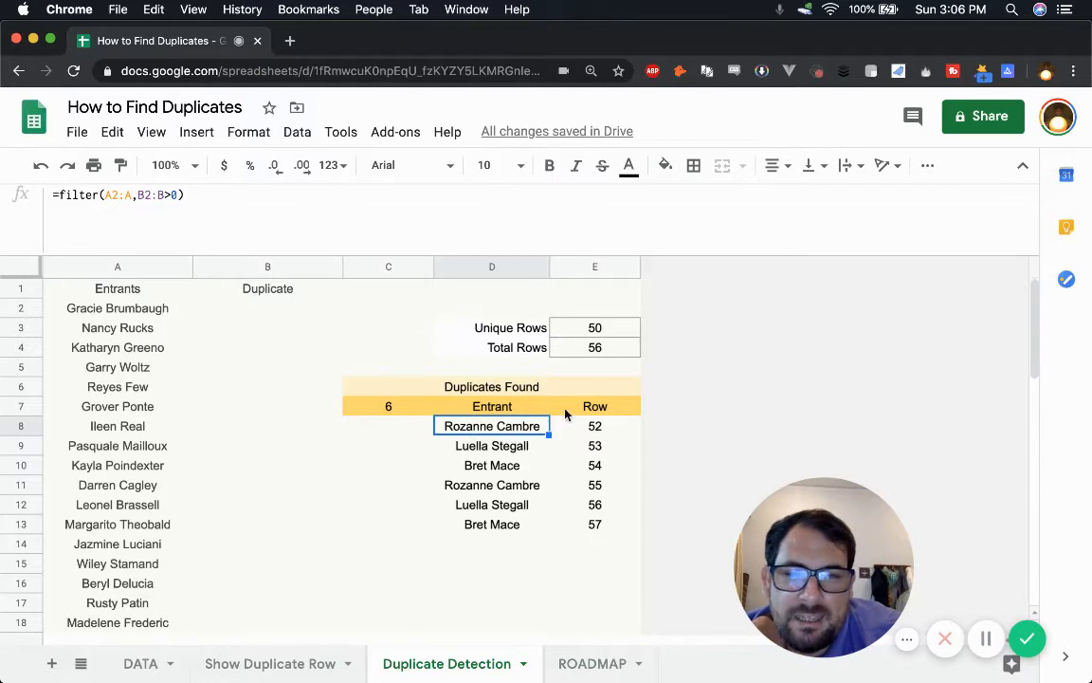
pyautogui.click(593, 431)
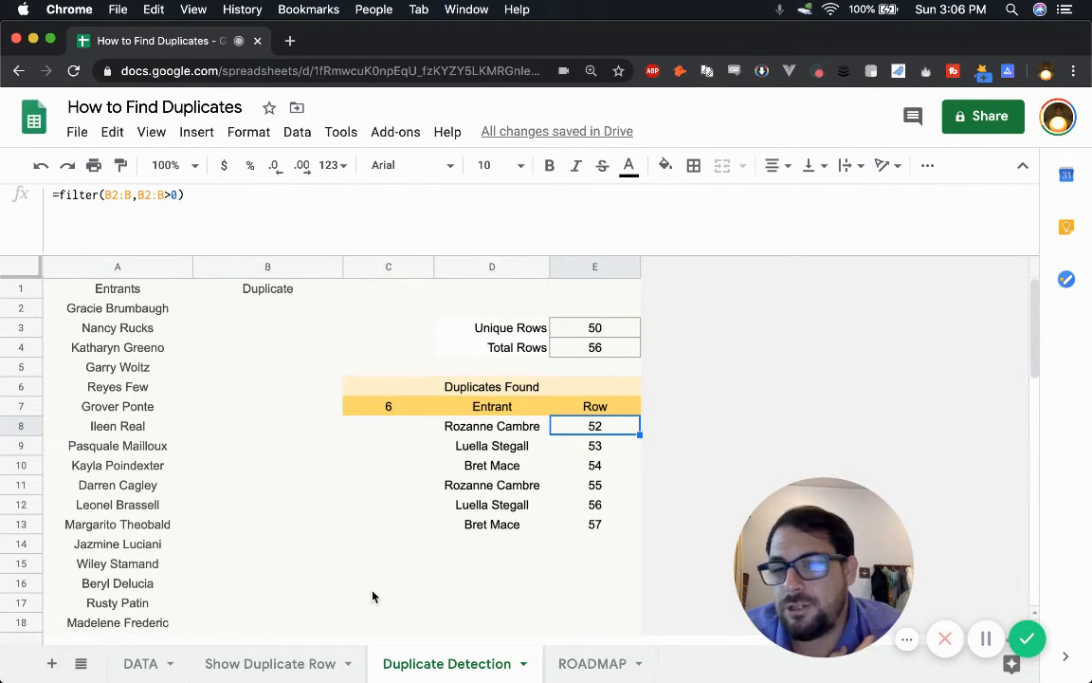
# Revisit the Show Duplicate Row sheet and look over the Entrants list on the DATA sheet.
pyautogui.click(273, 662)
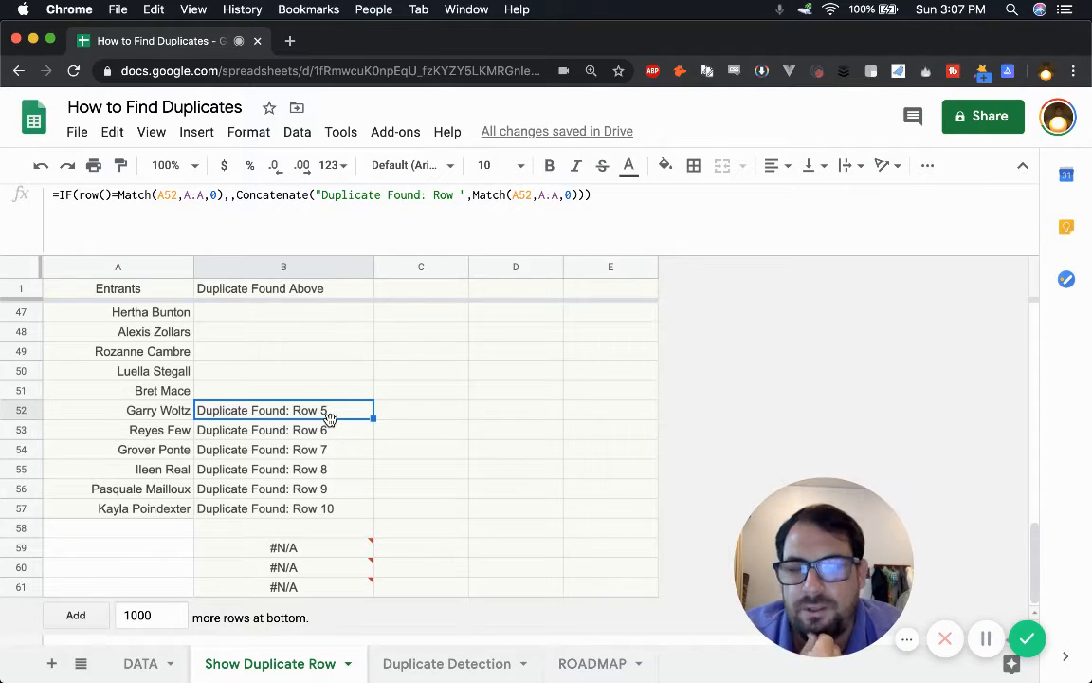
pyautogui.click(143, 671)
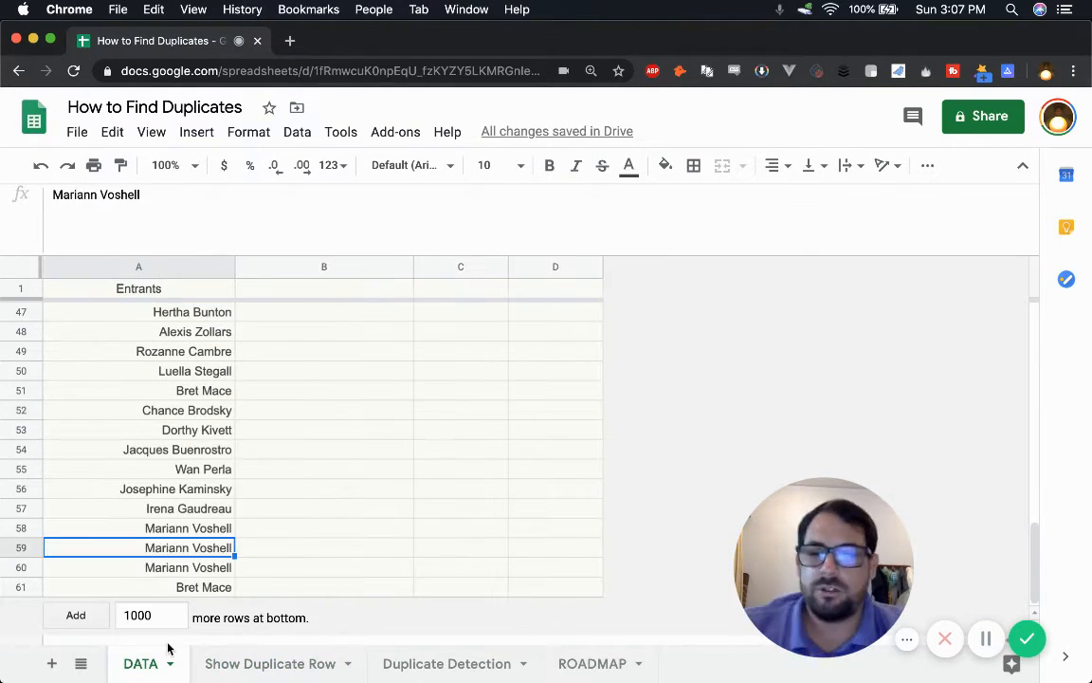
pyautogui.click(208, 507)
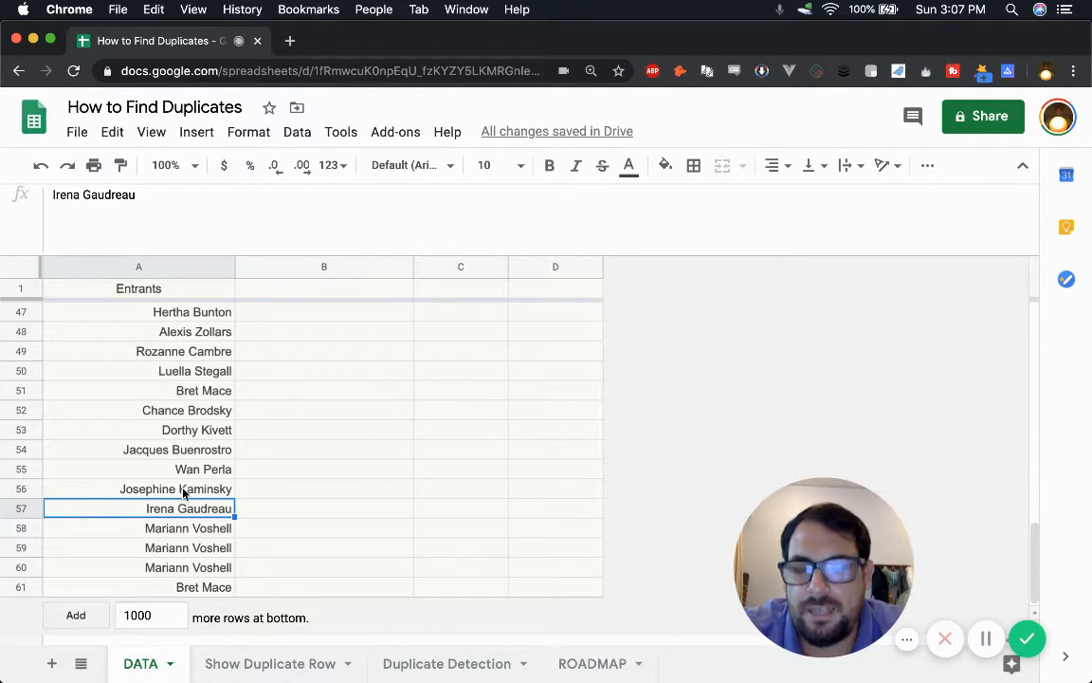
pyautogui.scroll(4, 194, 432)
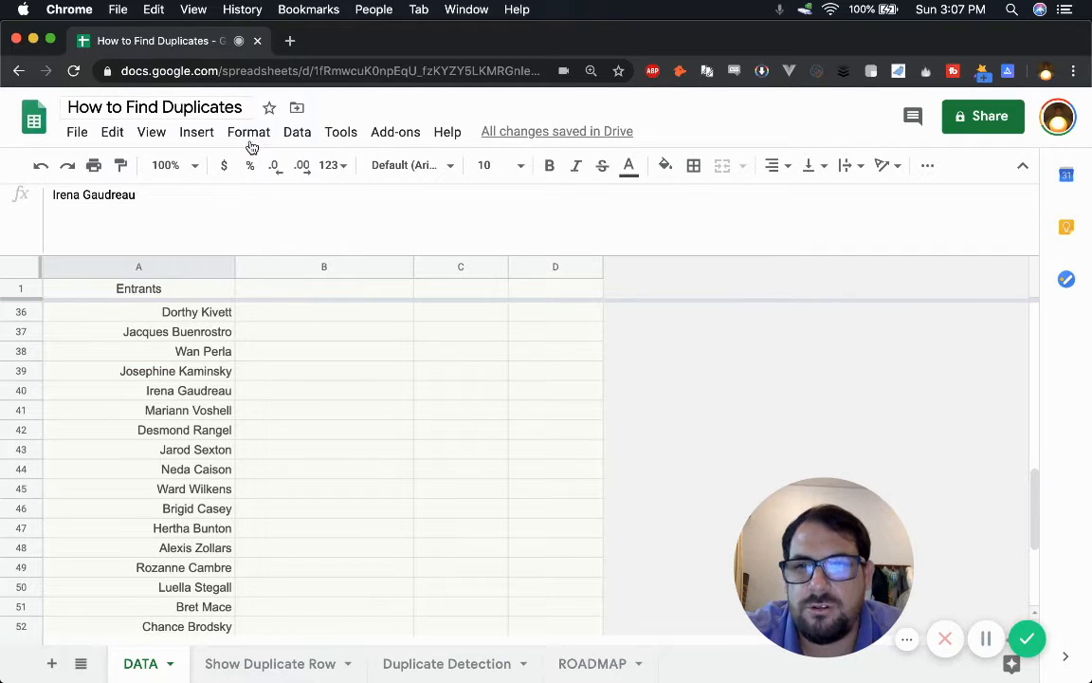
# Review the data commands available for the Entrants column and look over its list of names.
pyautogui.rightClick(222, 274)
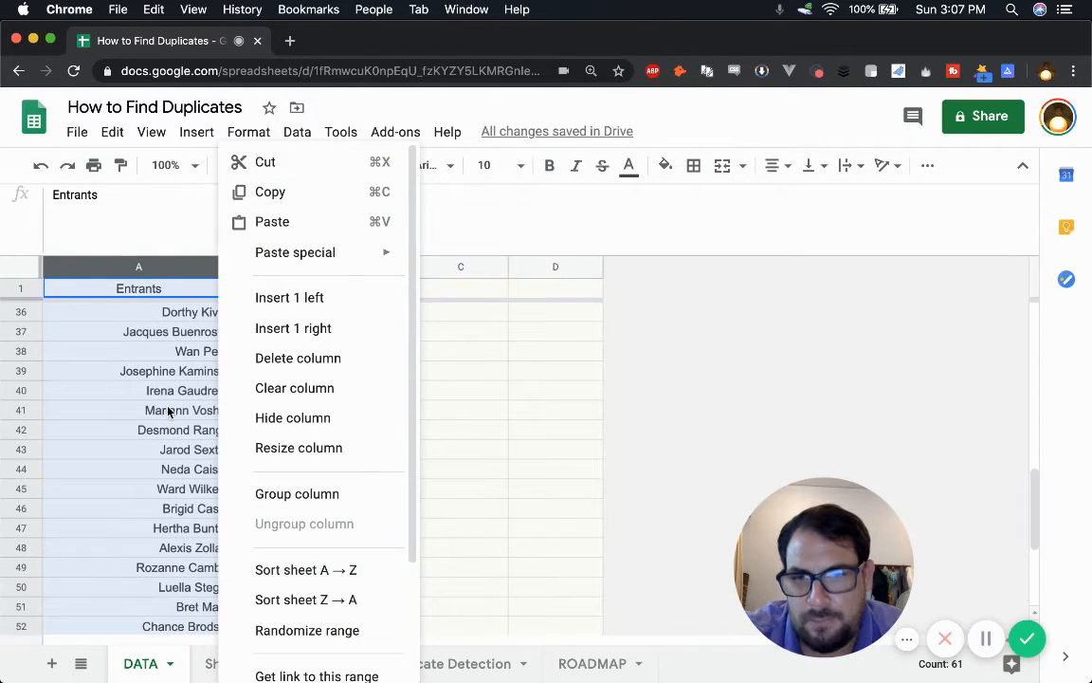
pyautogui.click(142, 409)
pyautogui.click(174, 266)
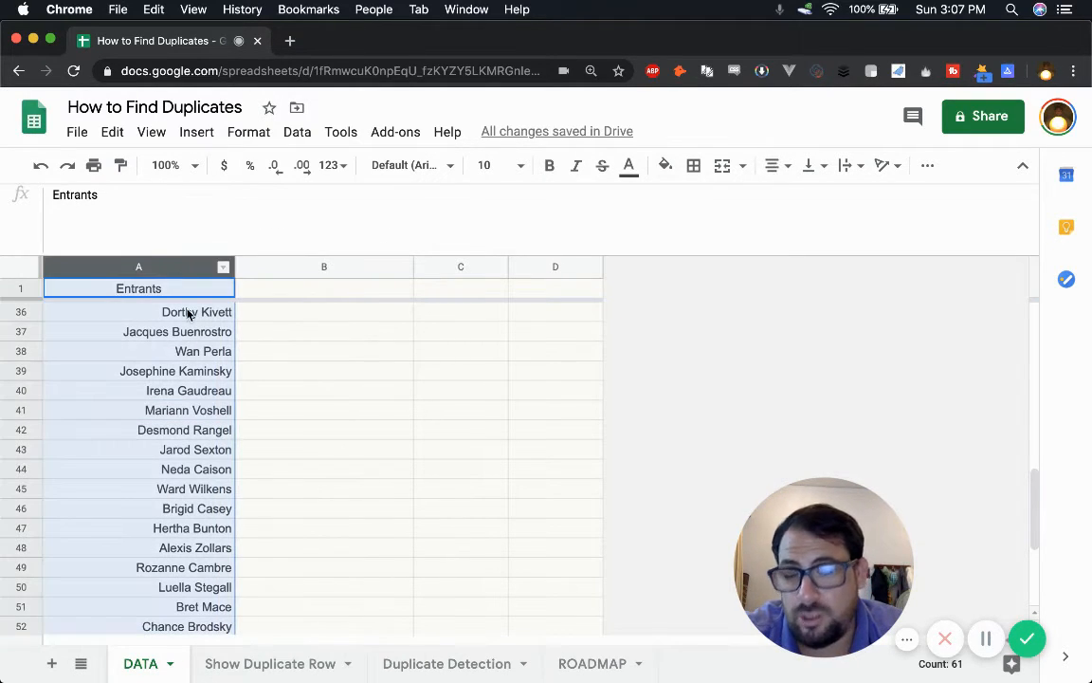
pyautogui.click(297, 134)
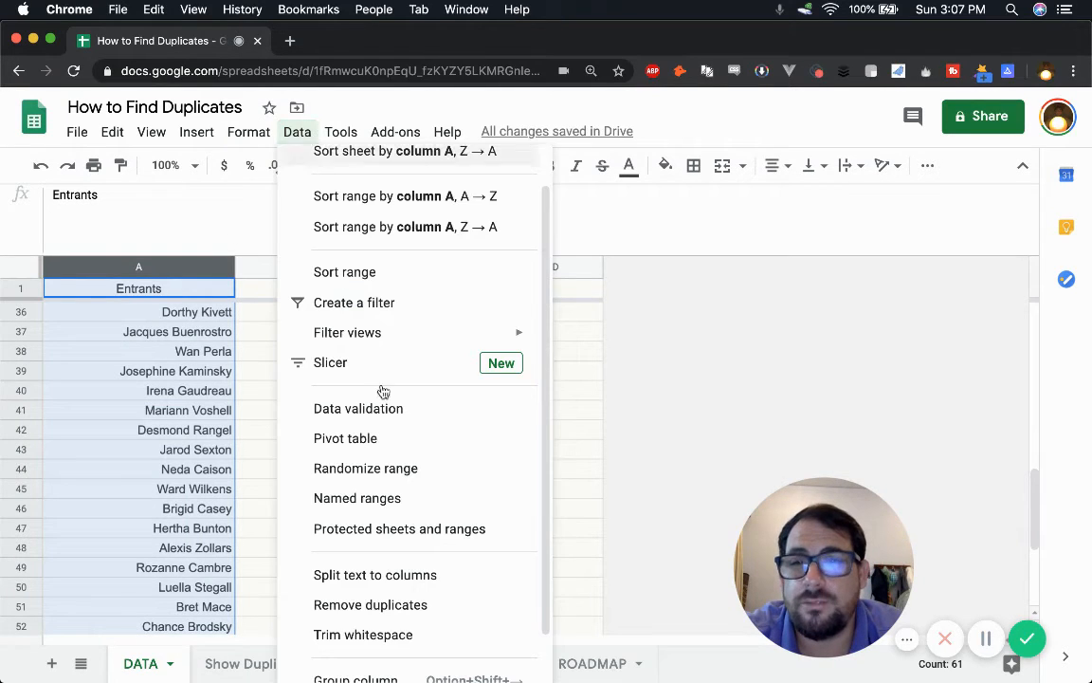
pyautogui.click(247, 332)
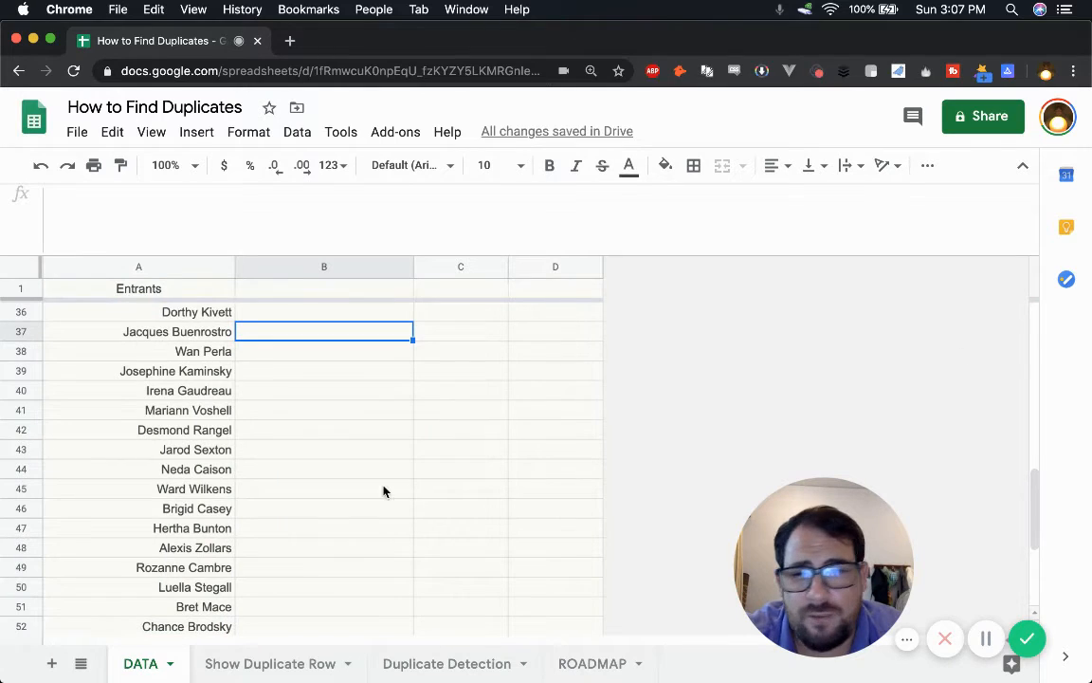
pyautogui.scroll(-2, 246, 468)
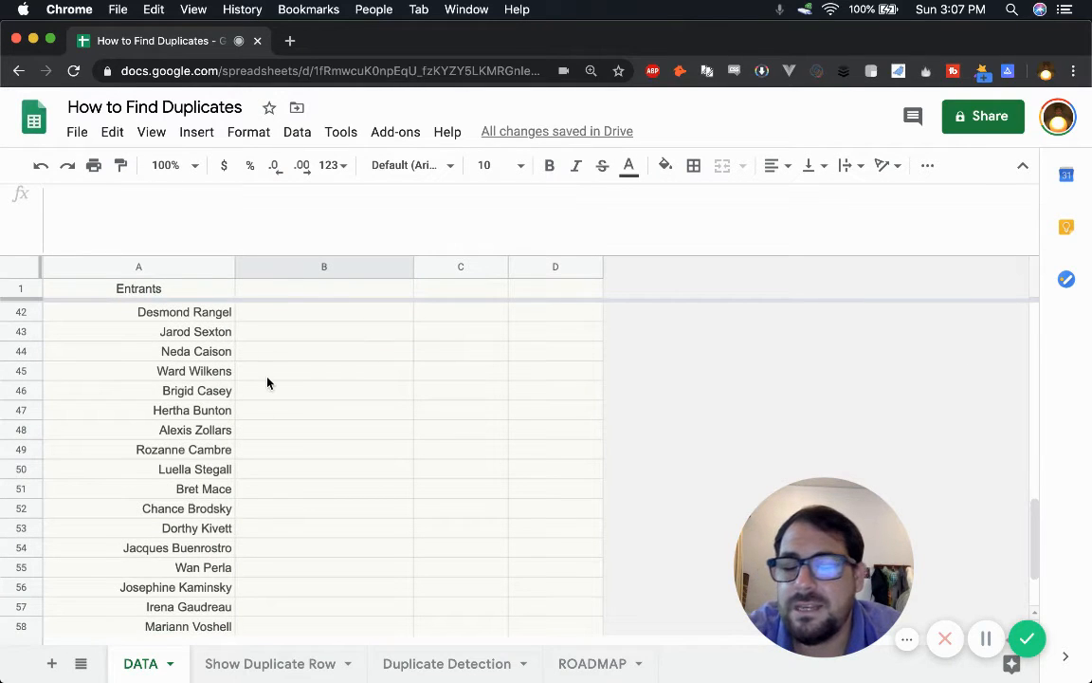
pyautogui.scroll(4, 246, 385)
pyautogui.scroll(-6, 244, 435)
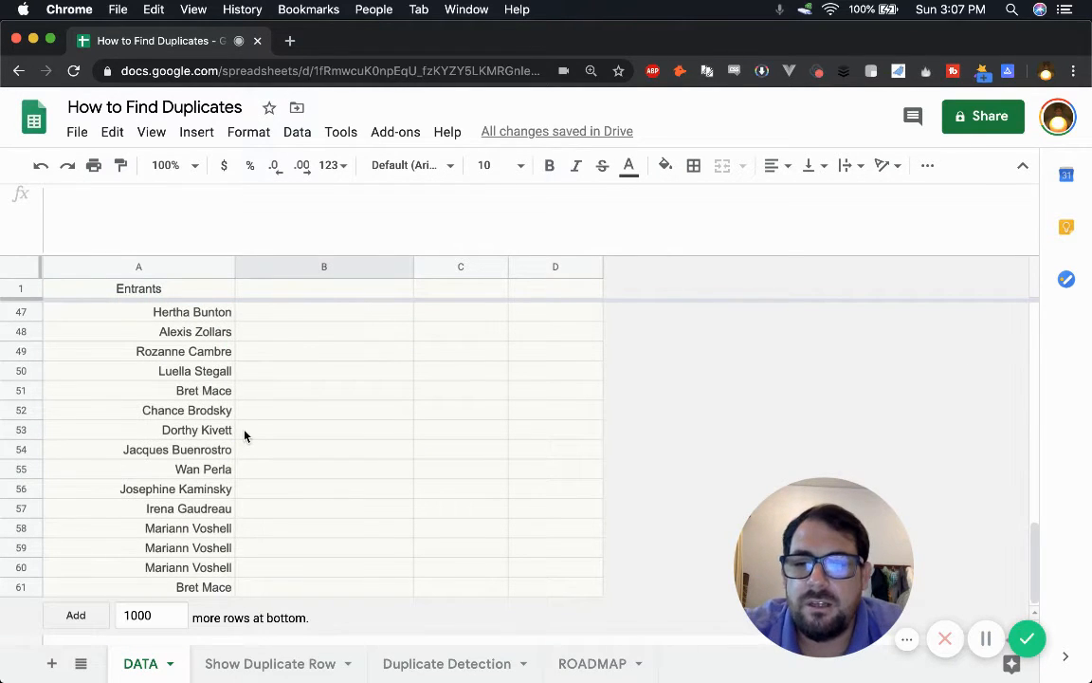
pyautogui.scroll(8, 247, 449)
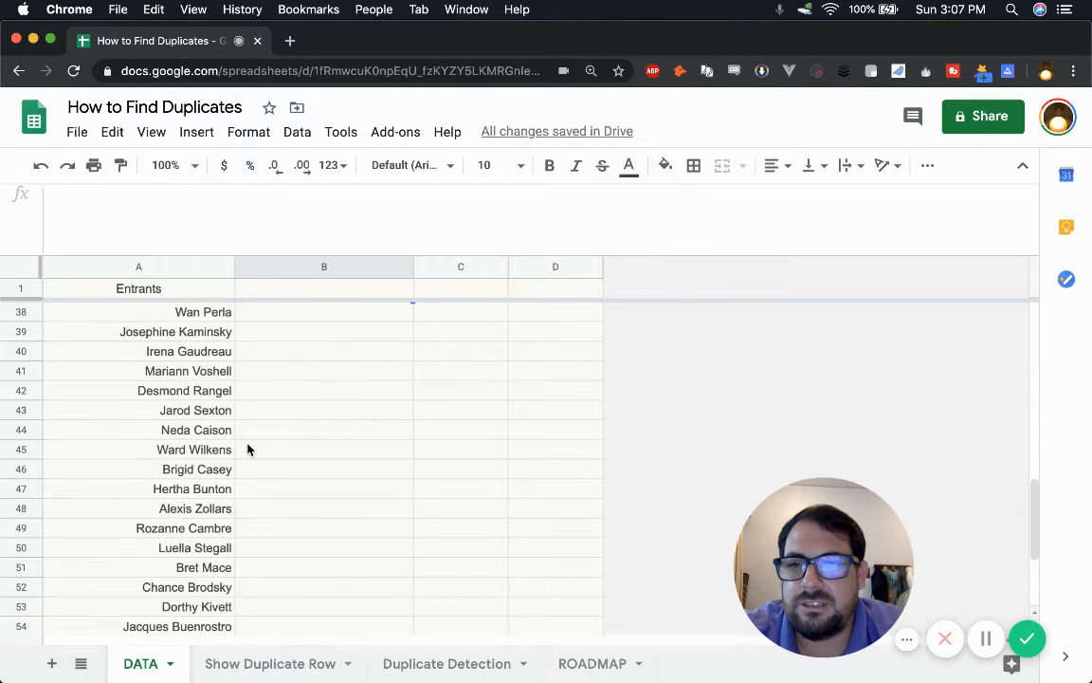
# Enter the formula =Match(A29,A:A,0) in B29 of the DATA sheet.
pyautogui.click(298, 432)
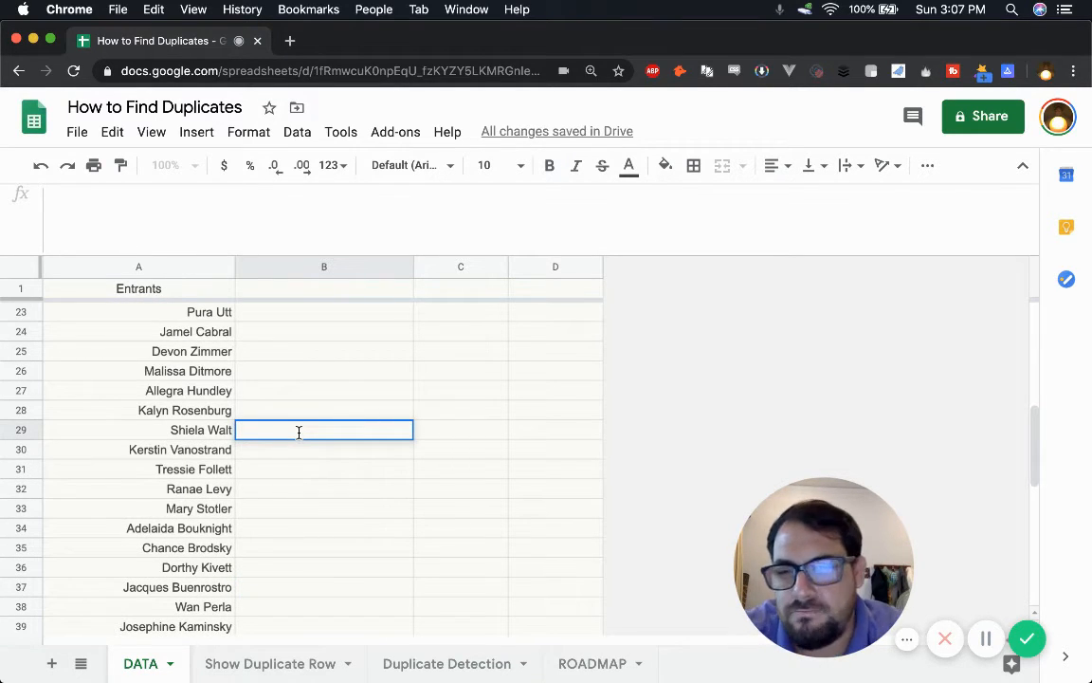
pyautogui.write('=')
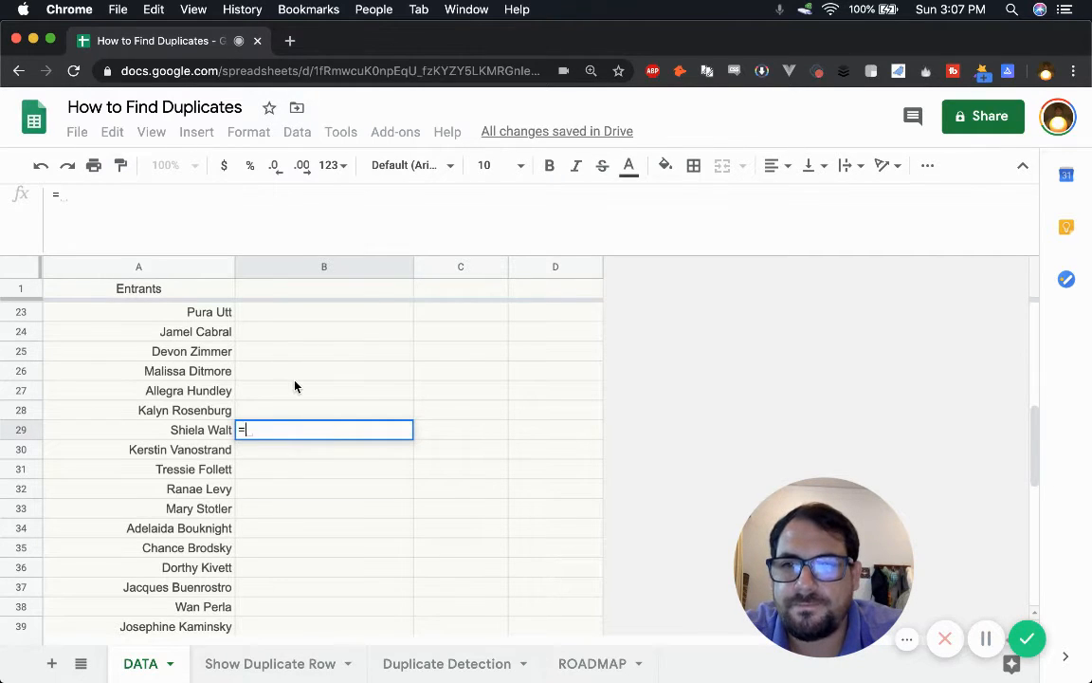
pyautogui.write('Match(')
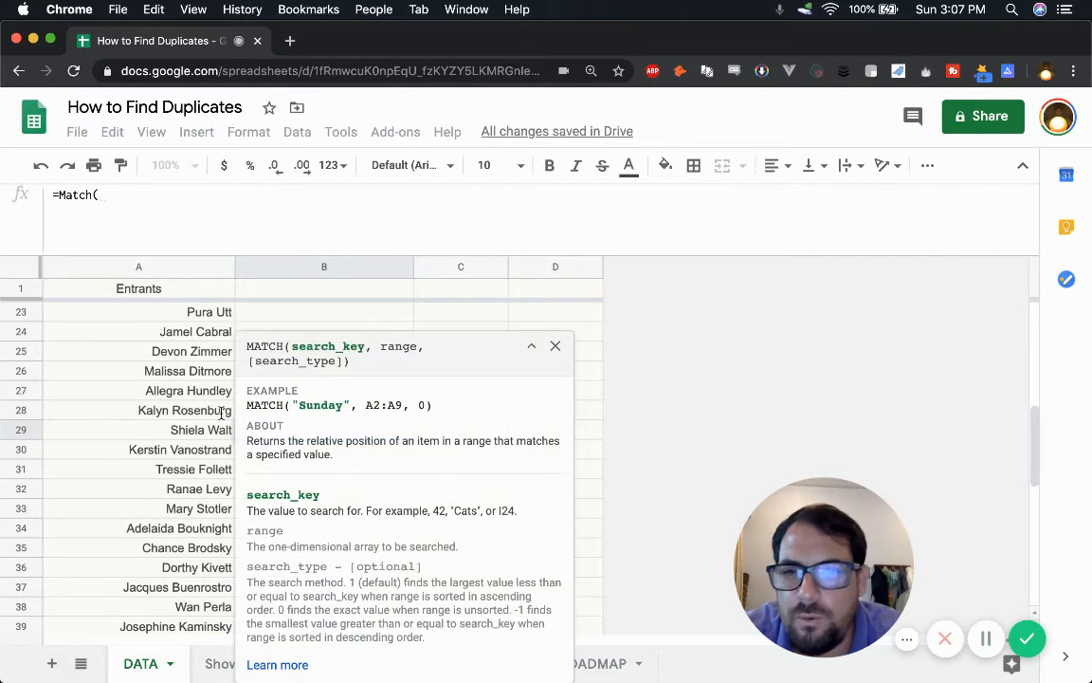
pyautogui.click(176, 429)
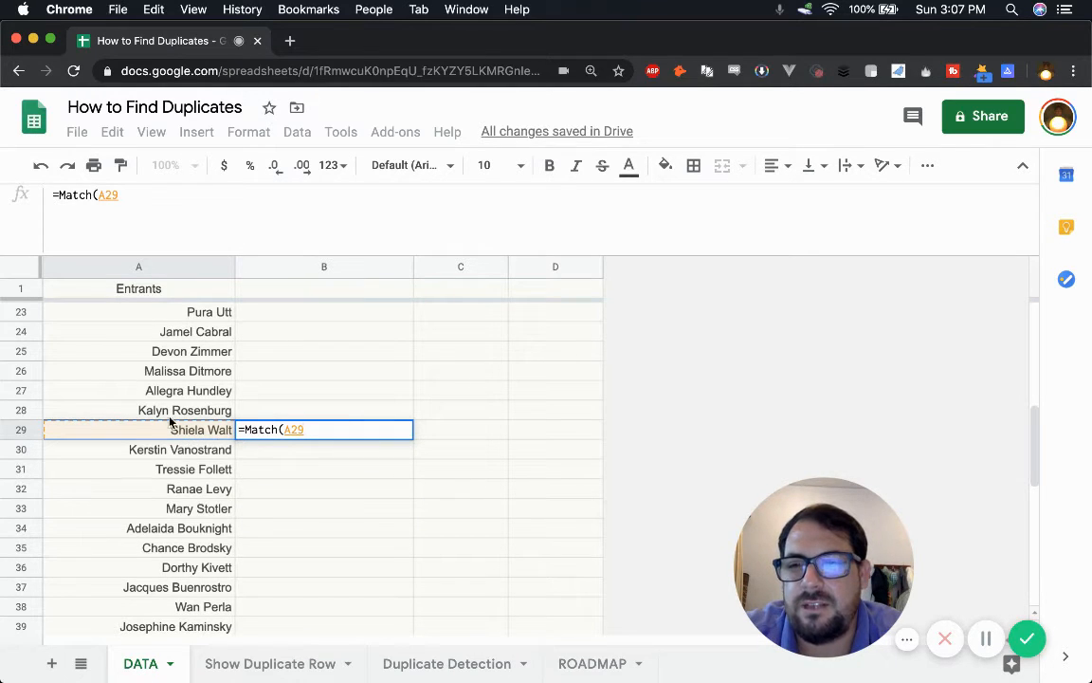
pyautogui.write(',')
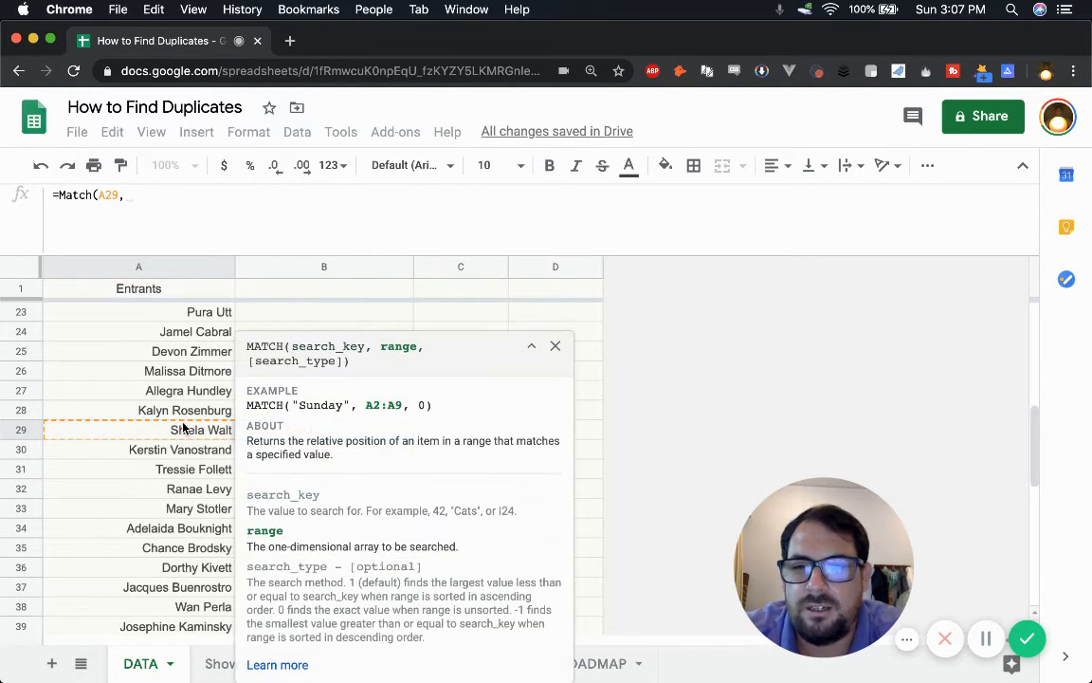
pyautogui.write('A:A')
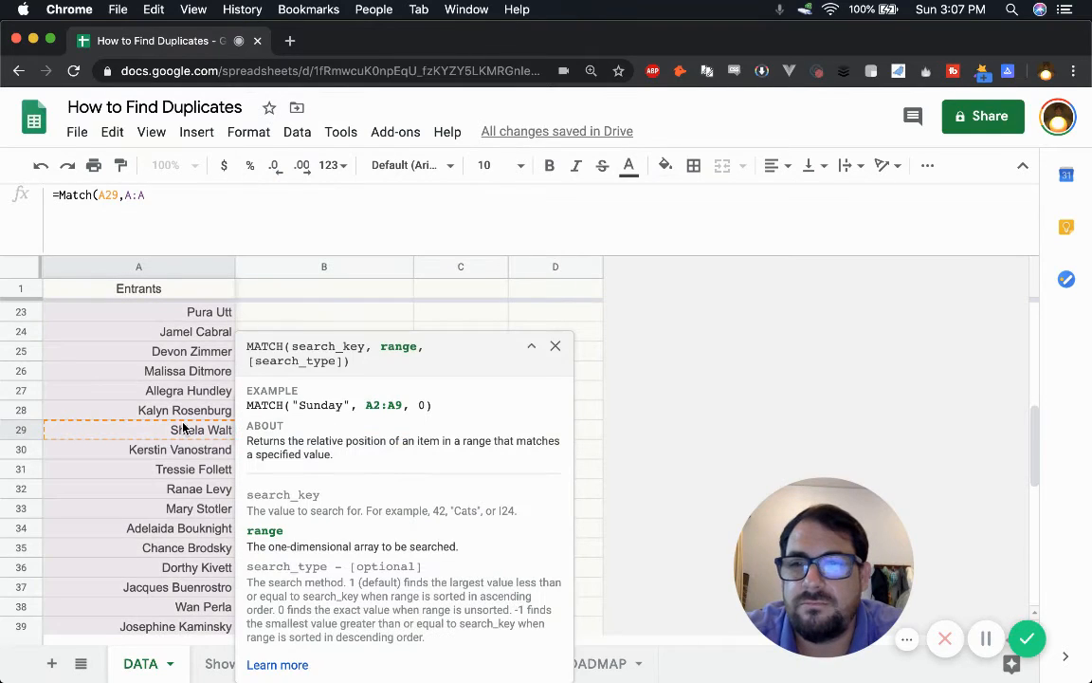
pyautogui.write(',')
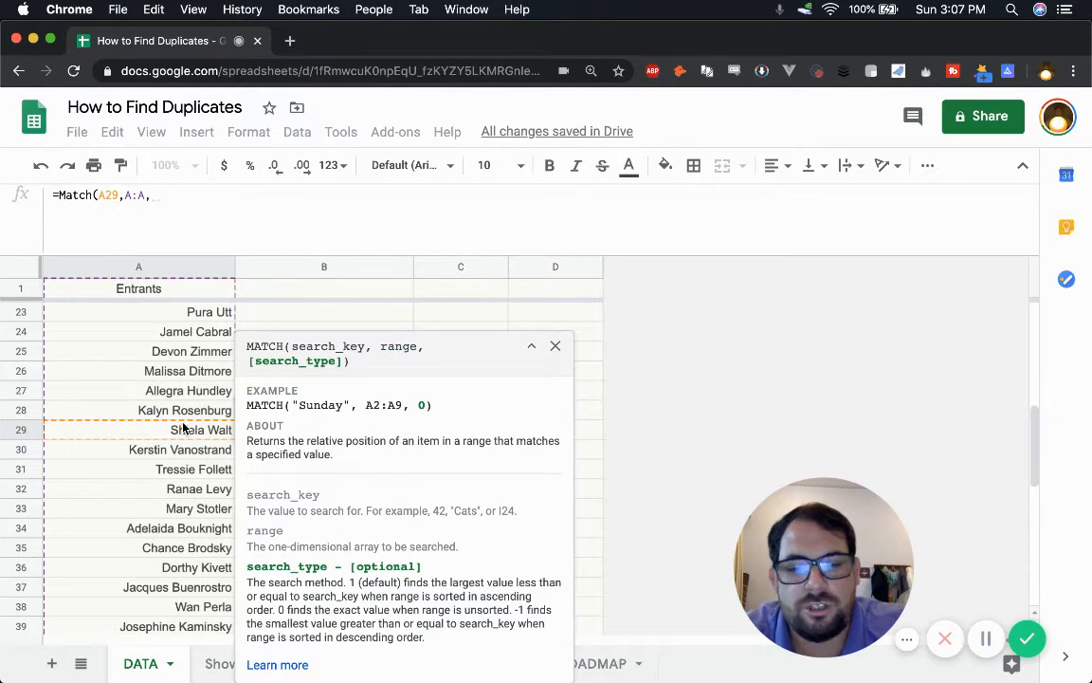
pyautogui.write('0)')
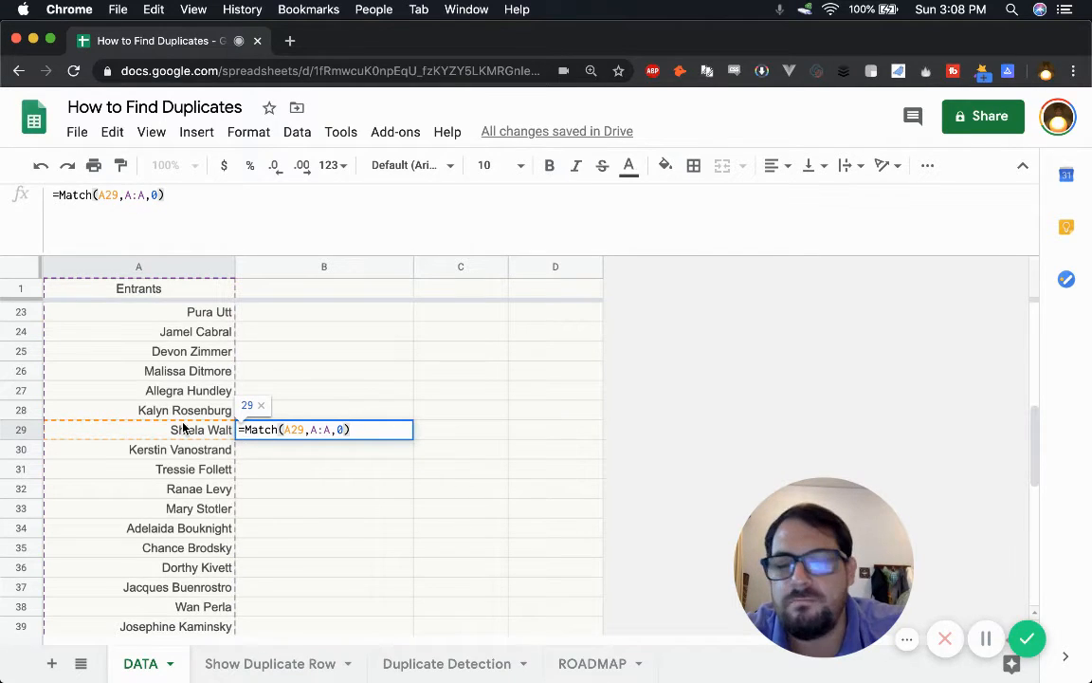
pyautogui.press('Return')
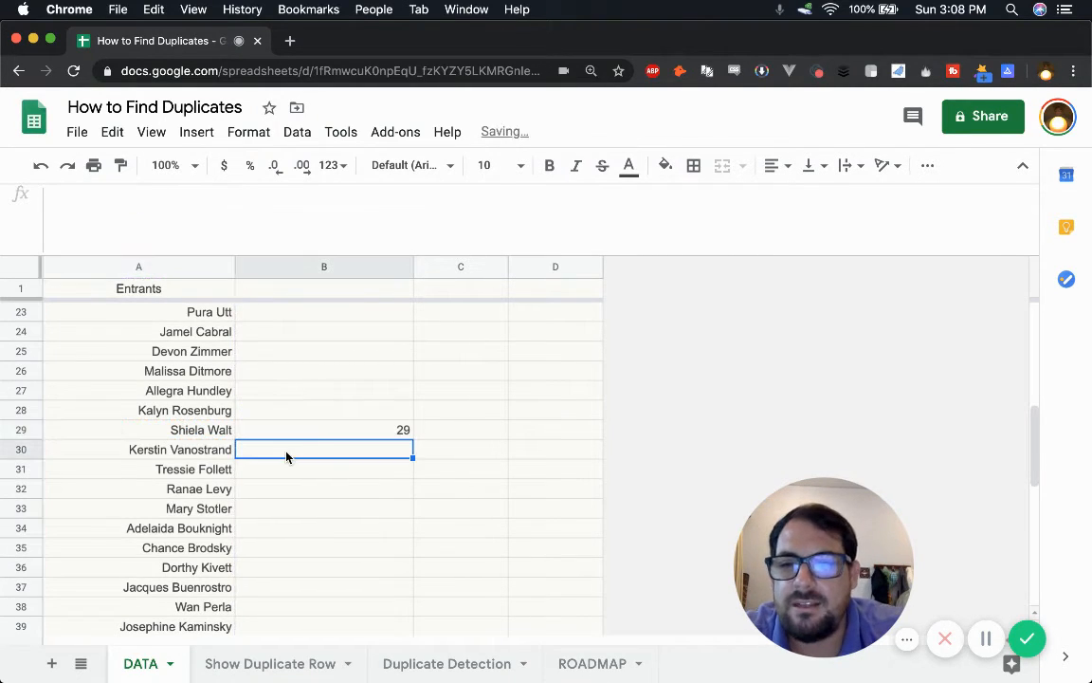
# Copy the MATCH formula from B29 into B30, B31 and B32.
pyautogui.click(324, 428)
pyautogui.press('super+c')
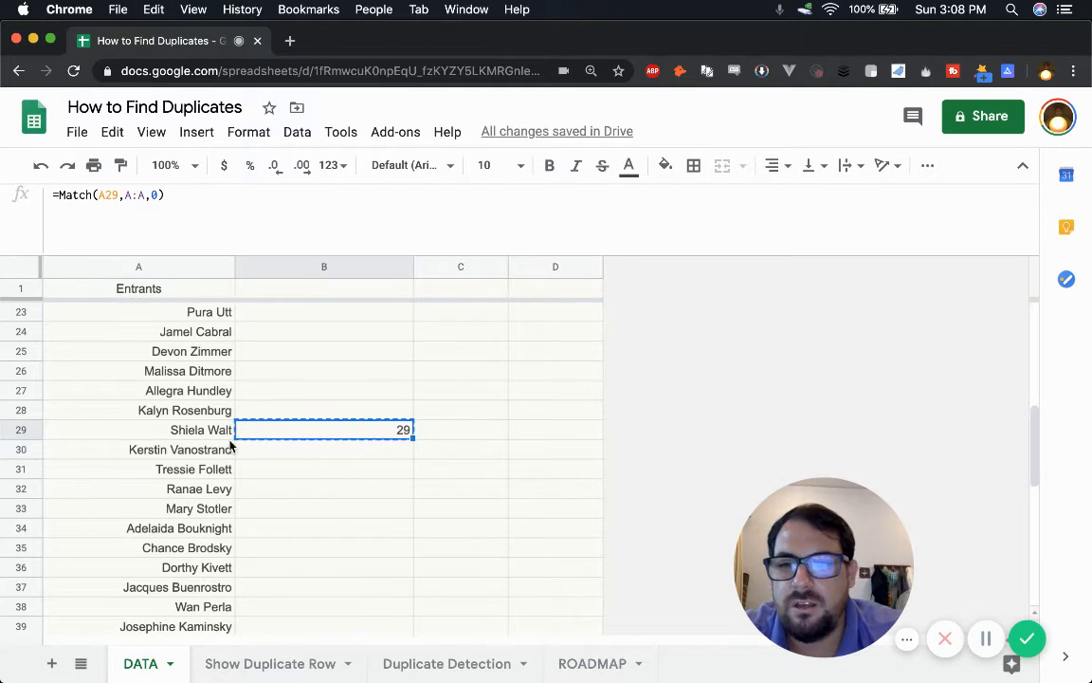
pyautogui.click(334, 452)
pyautogui.press('super+v')
pyautogui.click(332, 471)
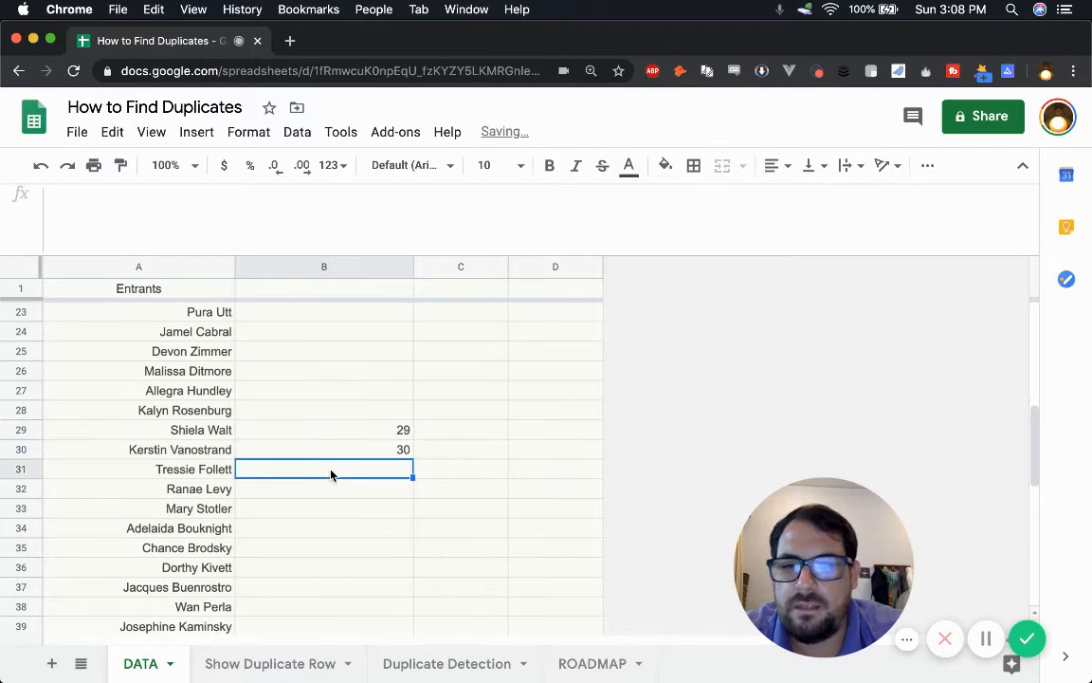
pyautogui.press('super+v')
pyautogui.scroll(-2, 331, 475)
pyautogui.click(356, 415)
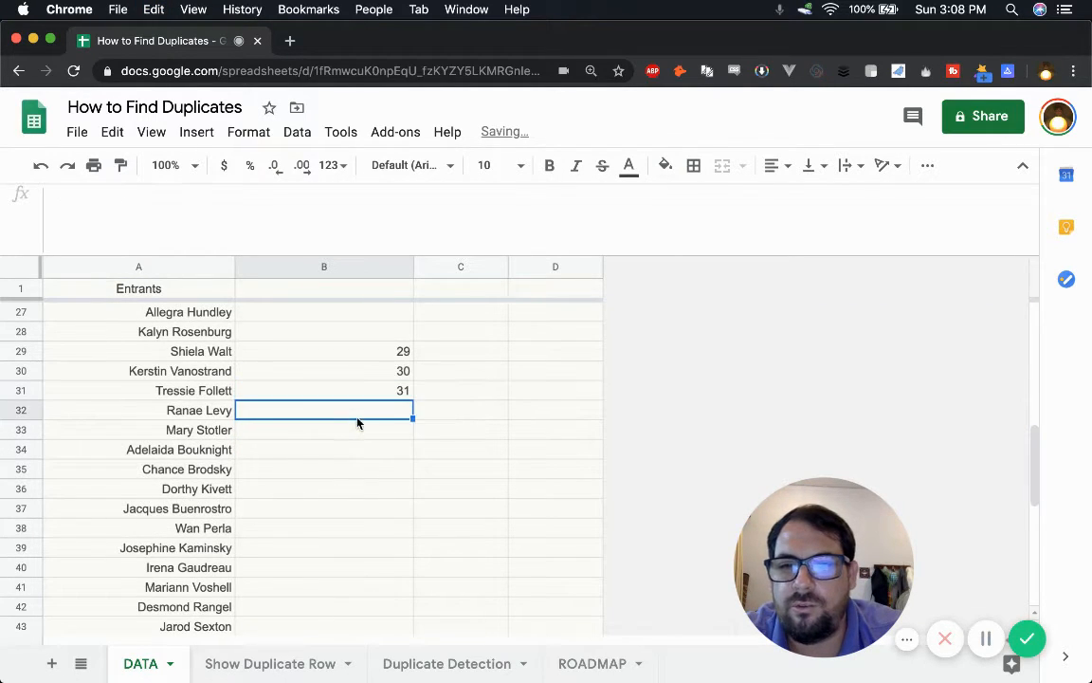
pyautogui.press('super+v')
# Fill the MATCH formula from B32 down through B52 and check the formulas in B49, B51 and B52.
pyautogui.press('super+c')
pyautogui.scroll(-7, 367, 471)
pyautogui.keyDown('shift'); pyautogui.click(355, 468); pyautogui.keyUp('shift')
pyautogui.press('super+v')
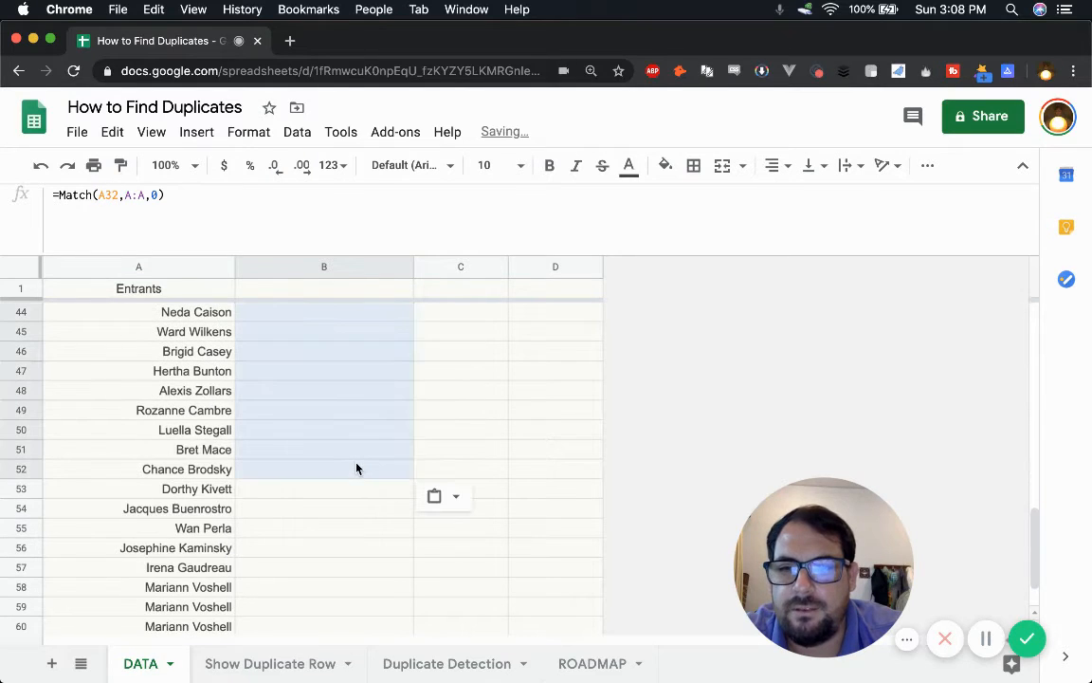
pyautogui.click(357, 466)
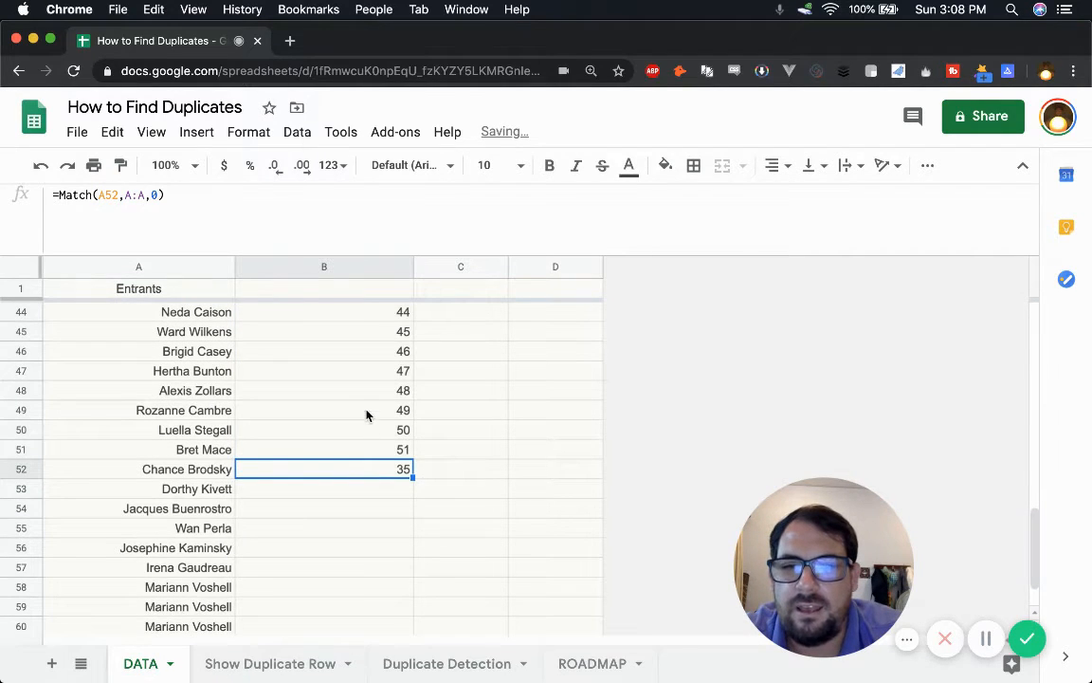
pyautogui.click(363, 411)
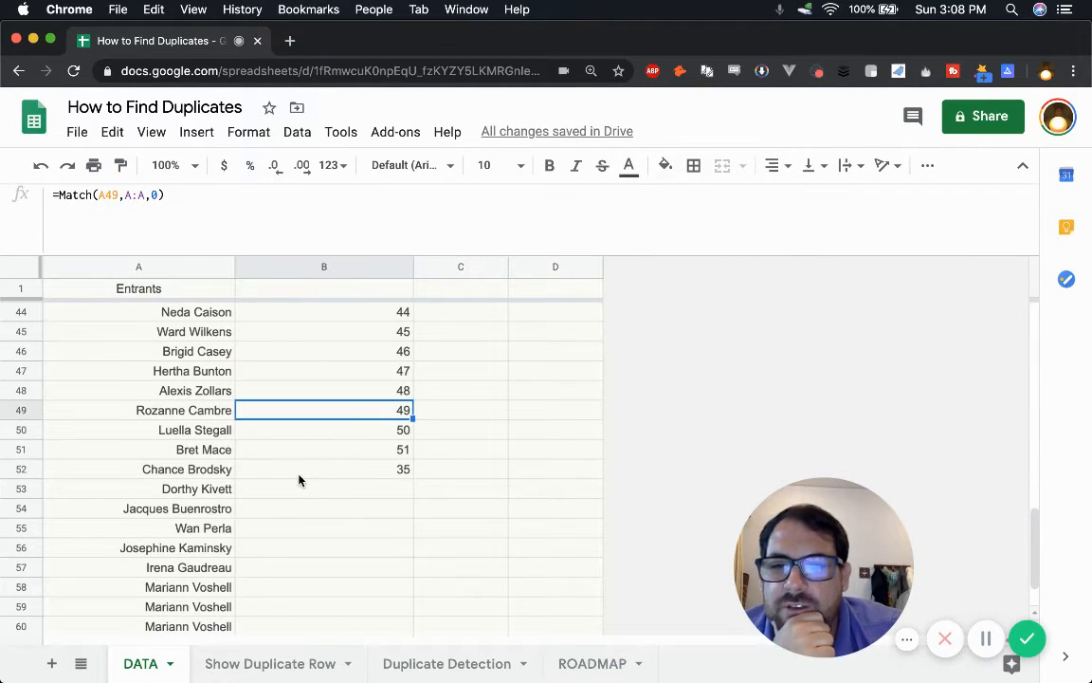
pyautogui.click(157, 469)
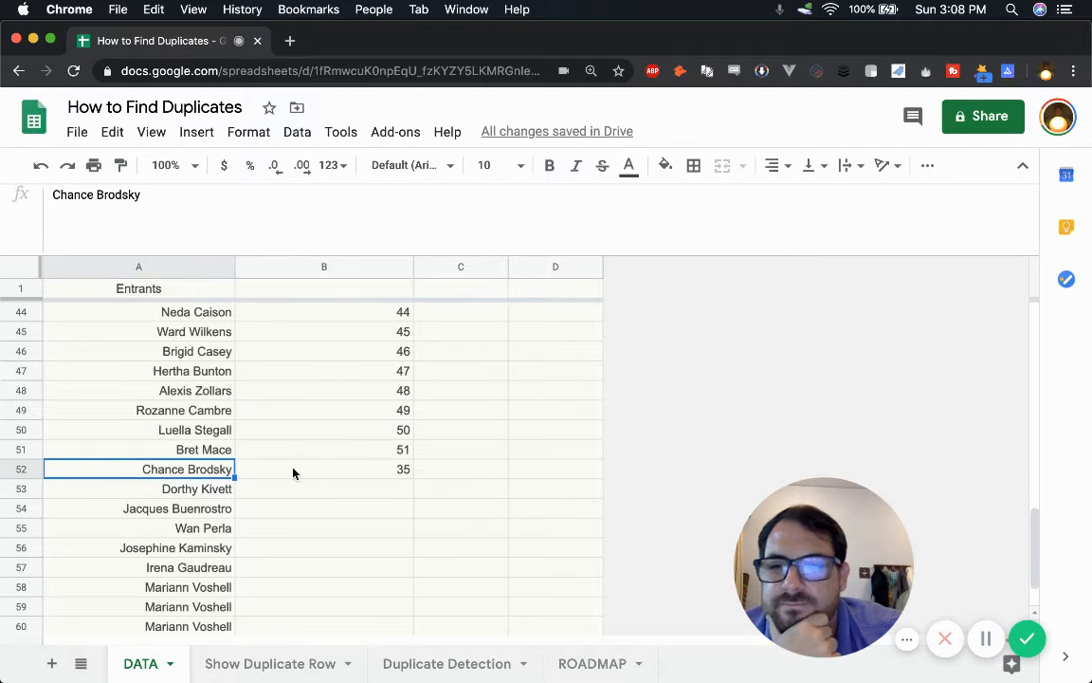
pyautogui.click(293, 470)
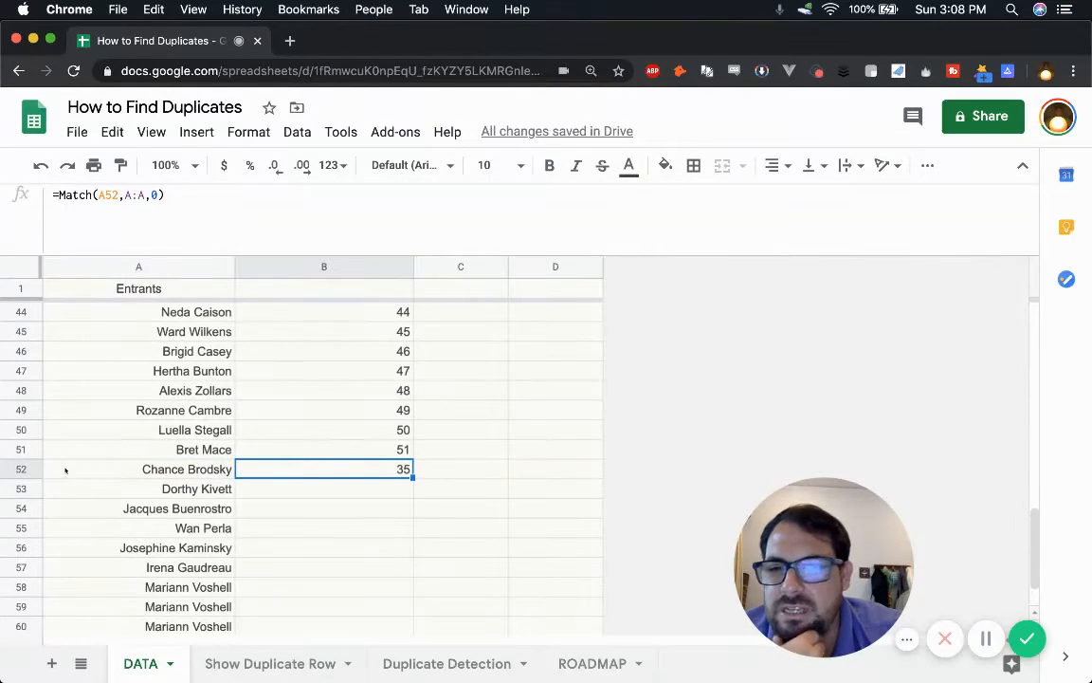
pyautogui.click(376, 448)
# Copy the MATCH formula from B52 into each cell from B53 to B56.
pyautogui.click(376, 468)
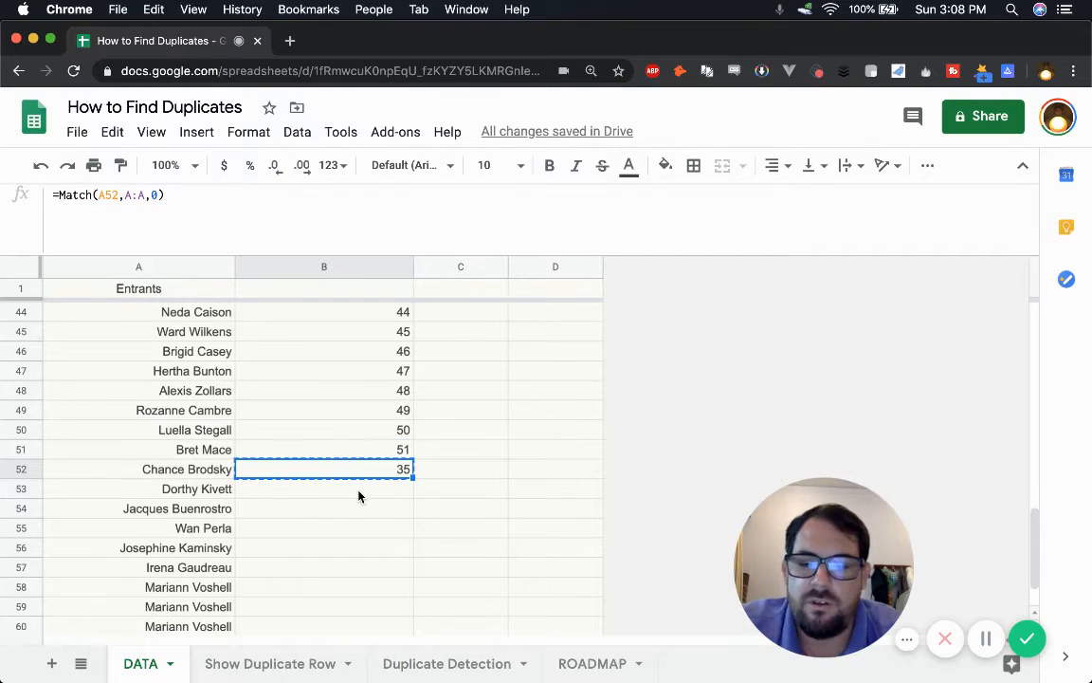
pyautogui.press('super+c')
pyautogui.click(359, 495)
pyautogui.press('super+v')
pyautogui.click(353, 516)
pyautogui.press('super+v')
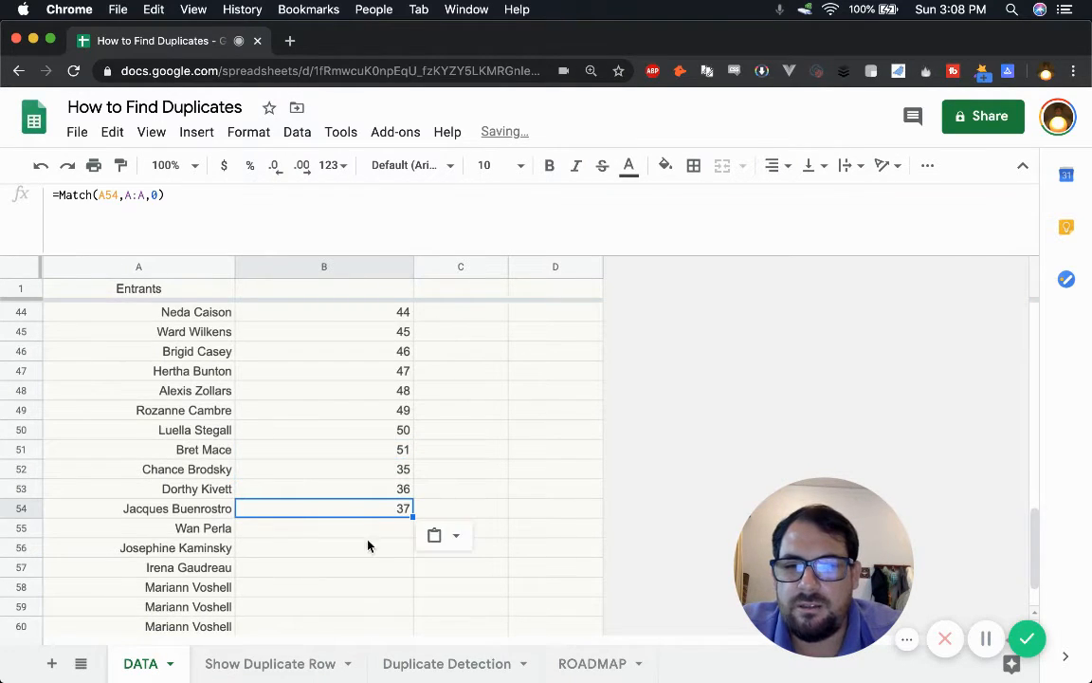
pyautogui.click(381, 541)
pyautogui.click(355, 528)
pyautogui.press('super+v')
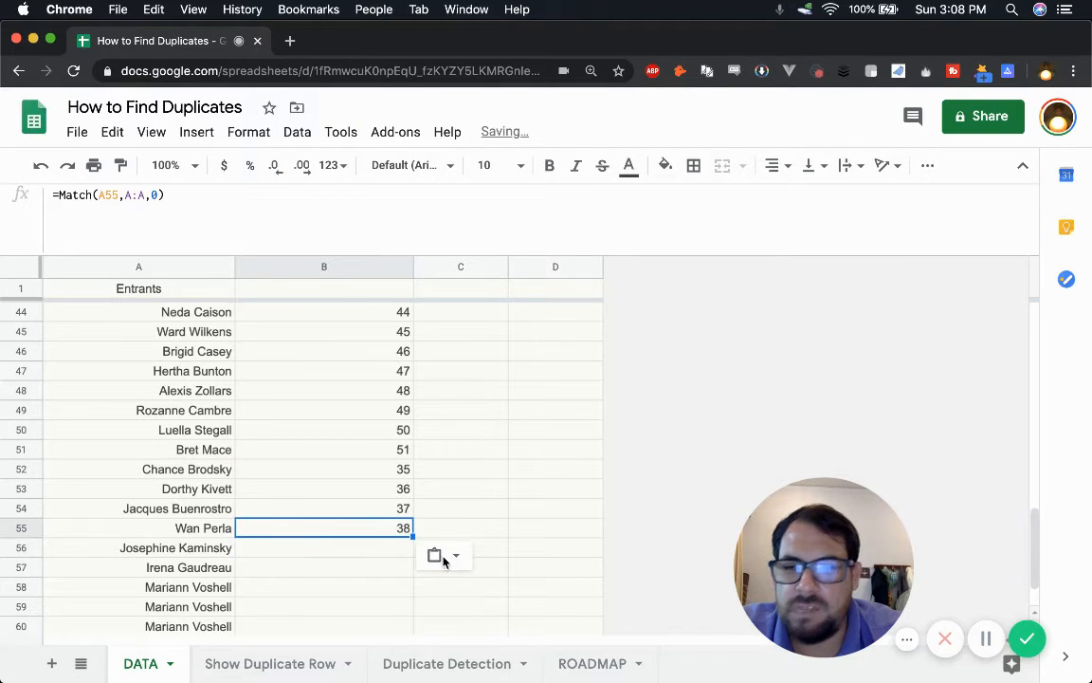
pyautogui.click(358, 549)
pyautogui.press('super+v')
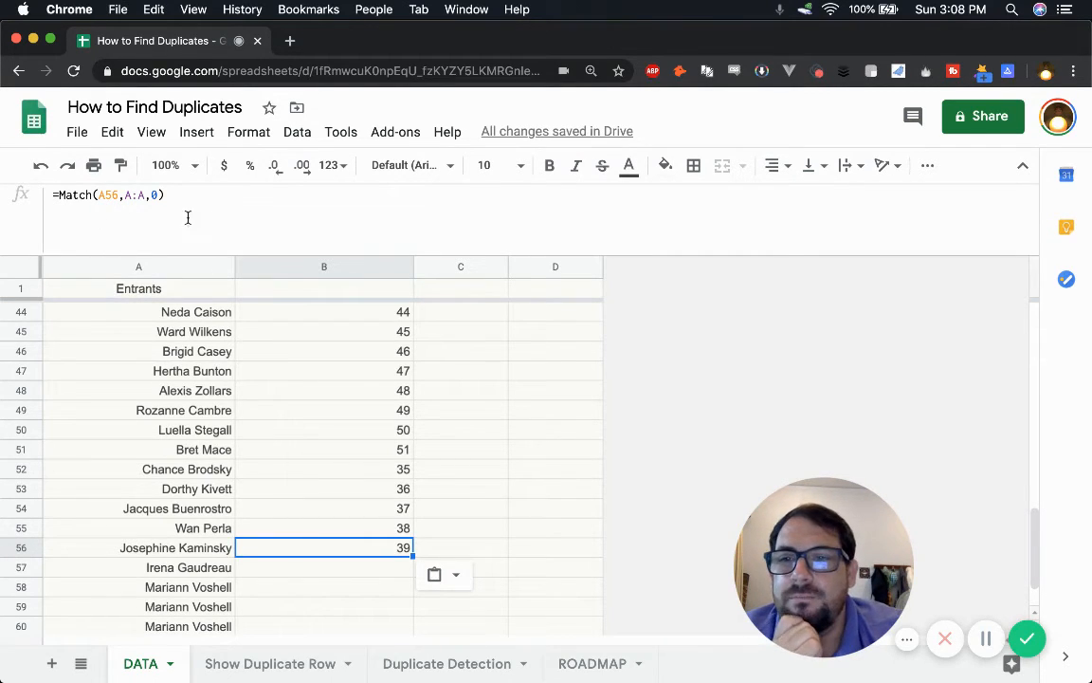
# Rework the MATCH formula in B54 into an IF whose logical test is row()=Match(A54,A:A,0).
pyautogui.click(376, 512)
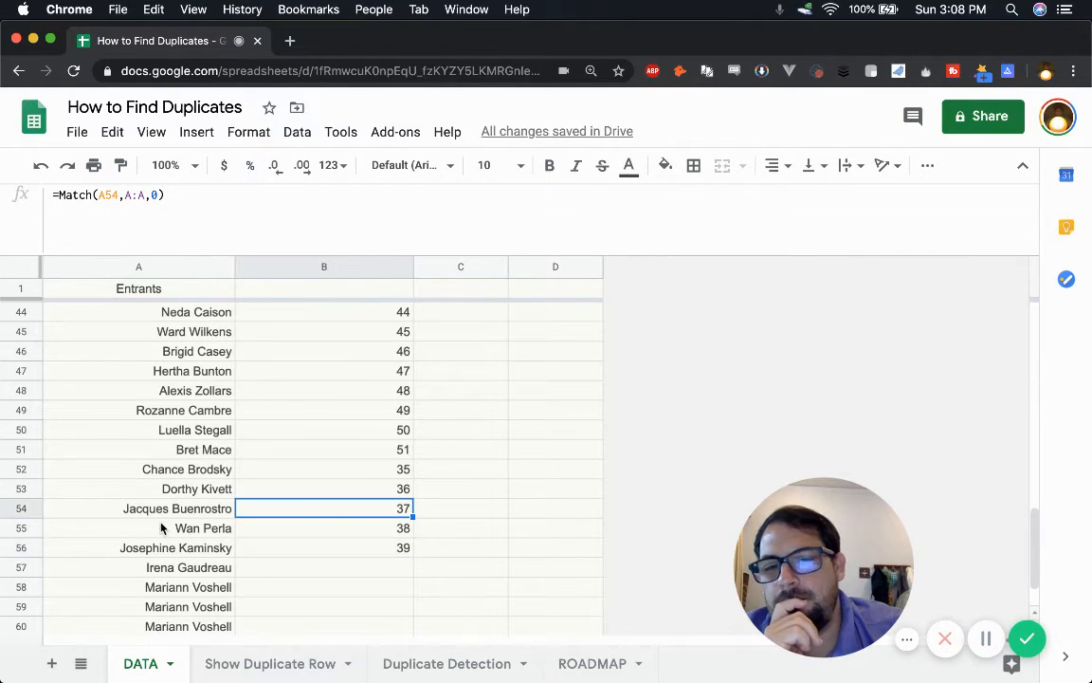
pyautogui.doubleClick(360, 512)
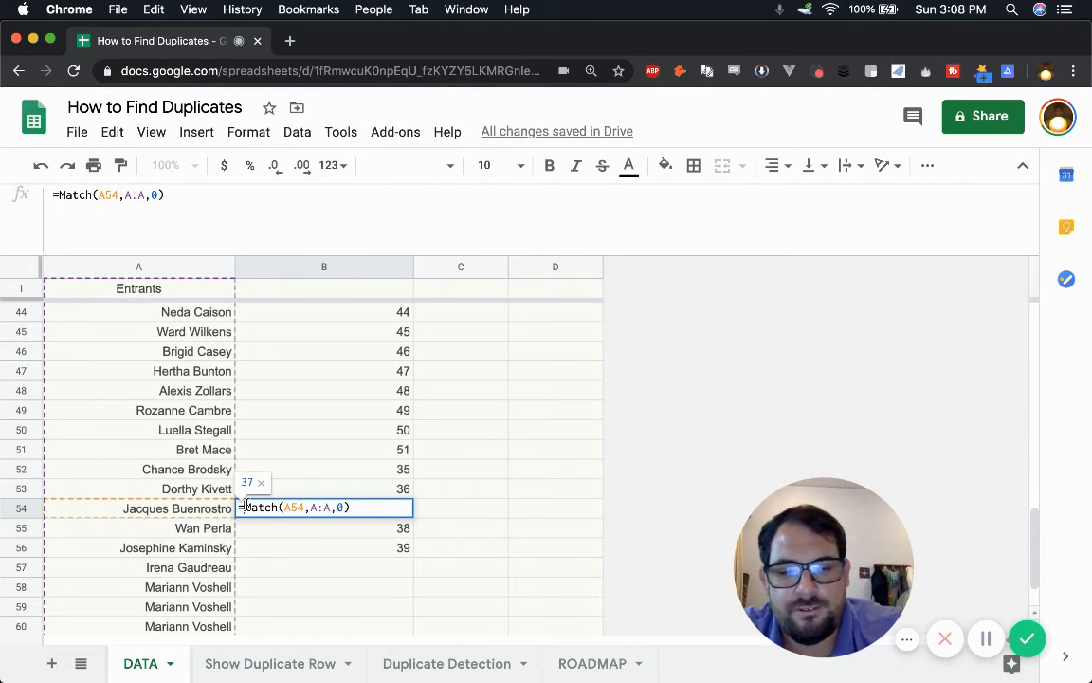
pyautogui.click(245, 507)
pyautogui.write('=')
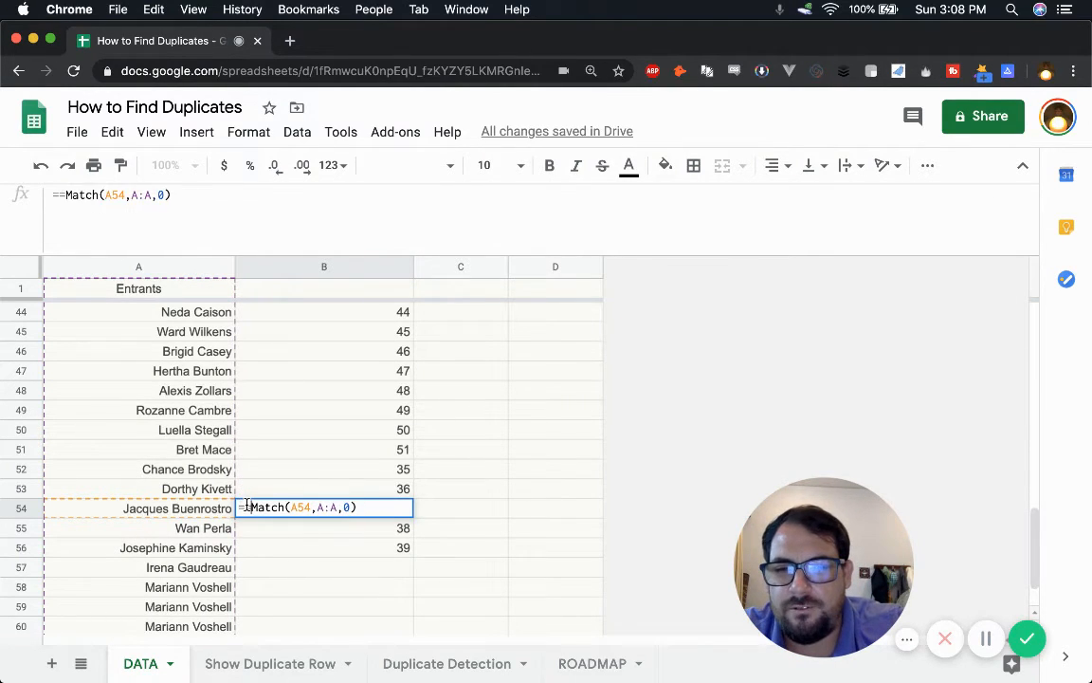
pyautogui.press('BackSpace')
pyautogui.press('BackSpace')
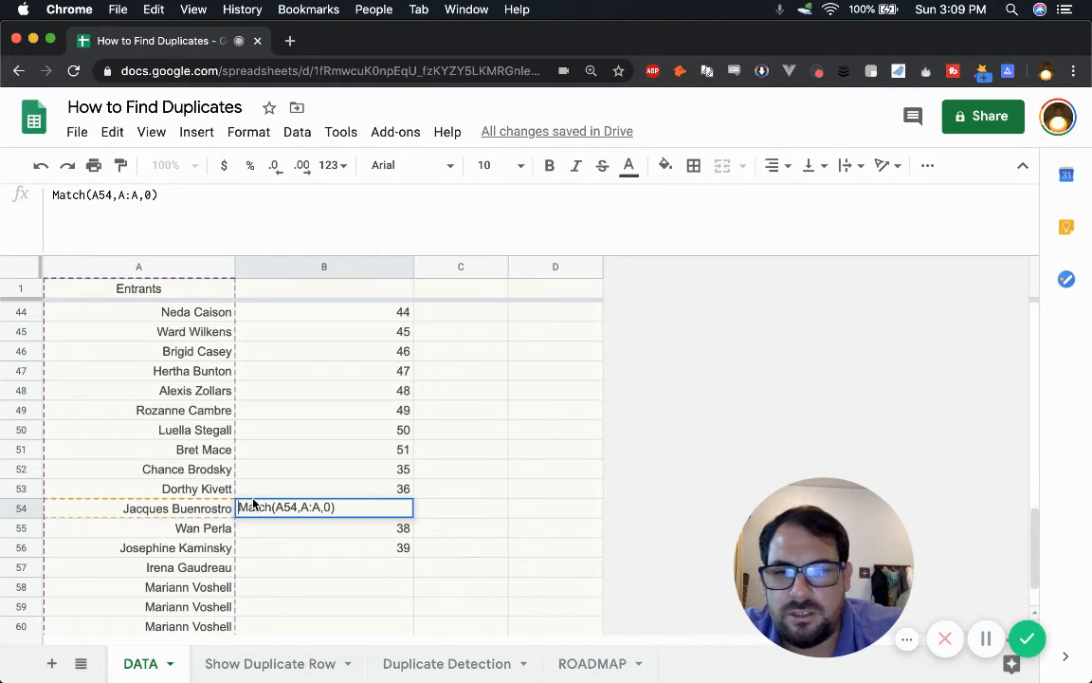
pyautogui.write('=if')
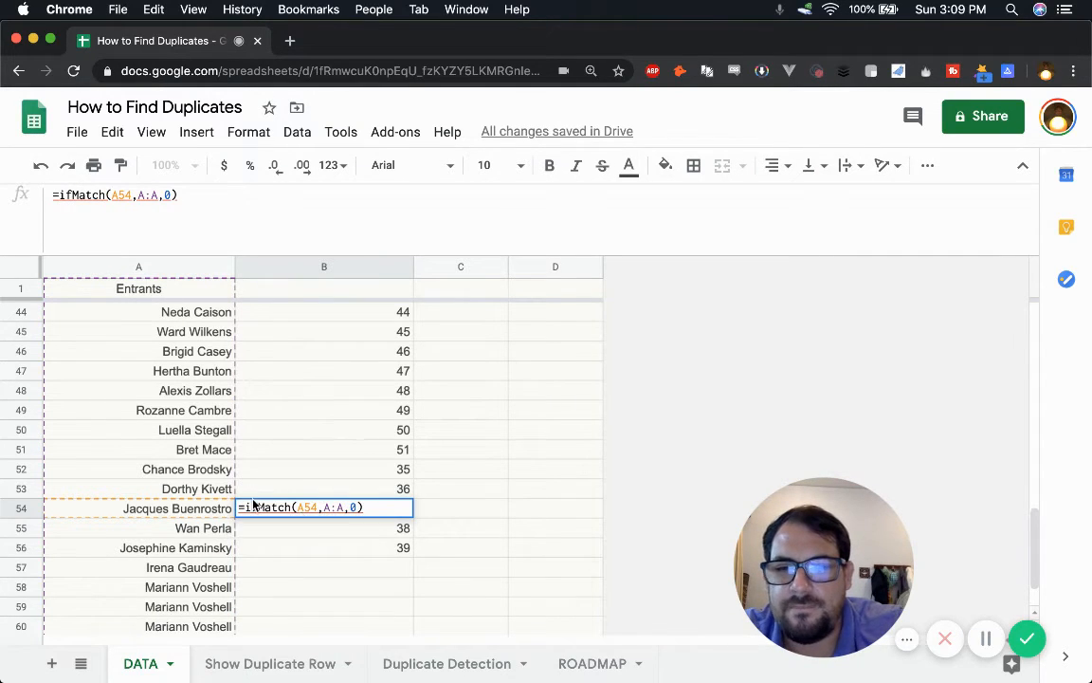
pyautogui.write('(')
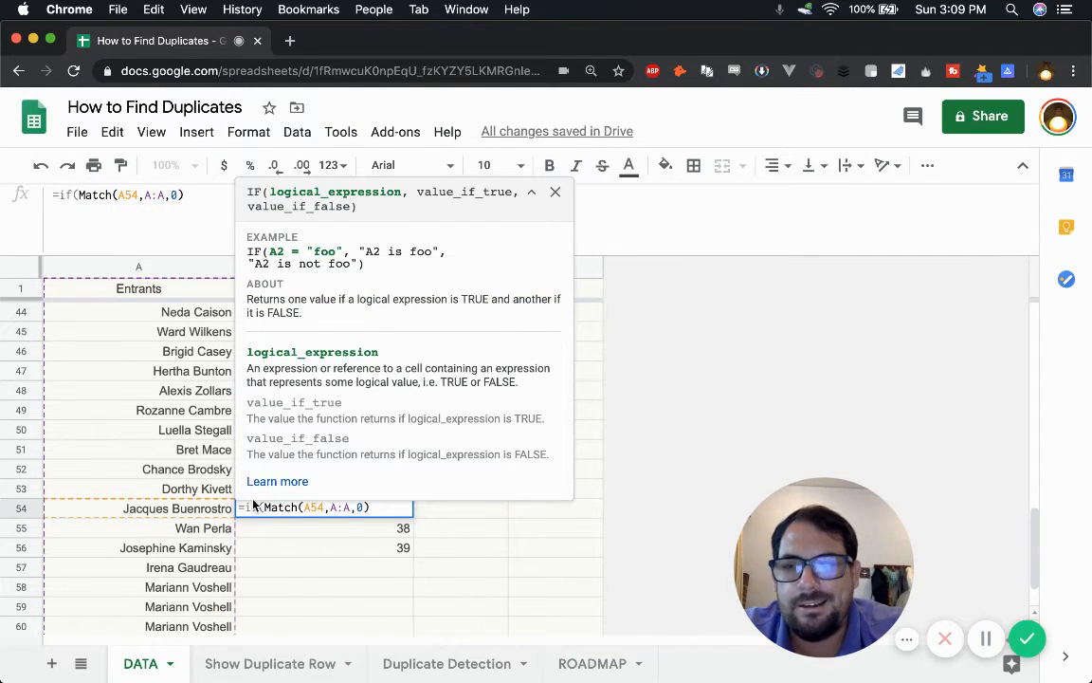
pyautogui.write('row()')
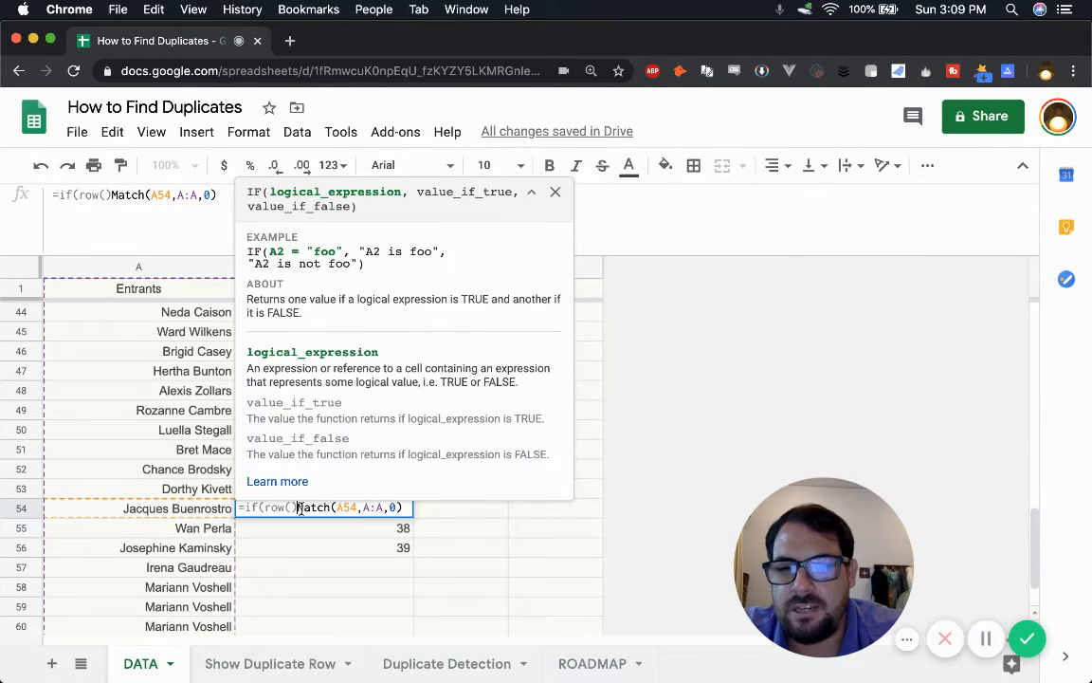
pyautogui.write('=')
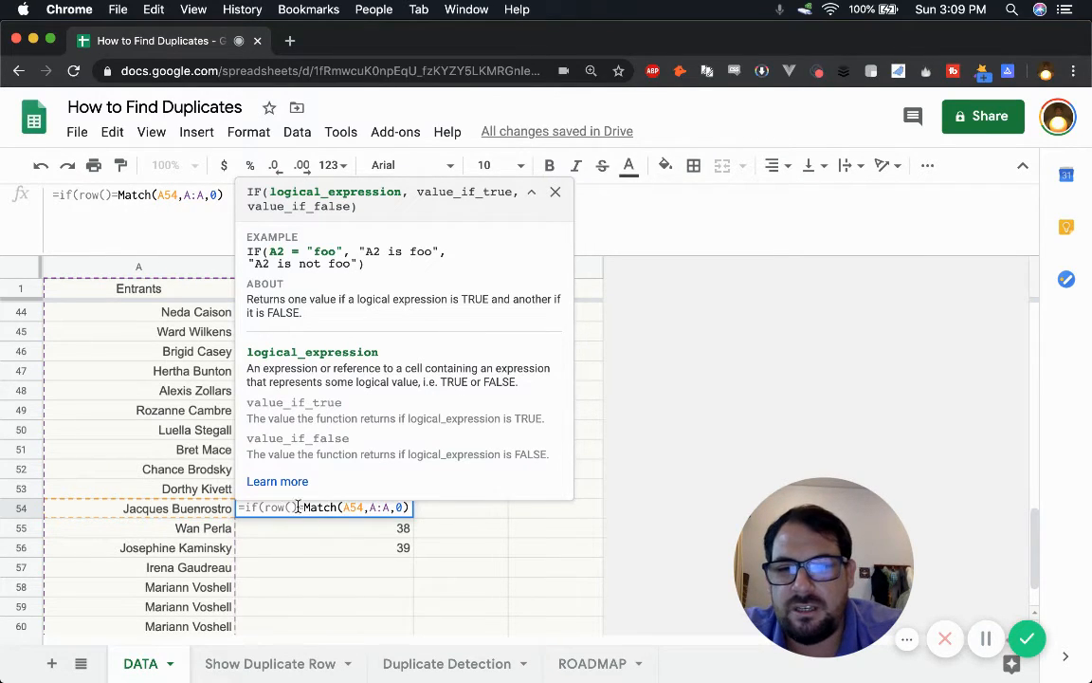
pyautogui.click(555, 194)
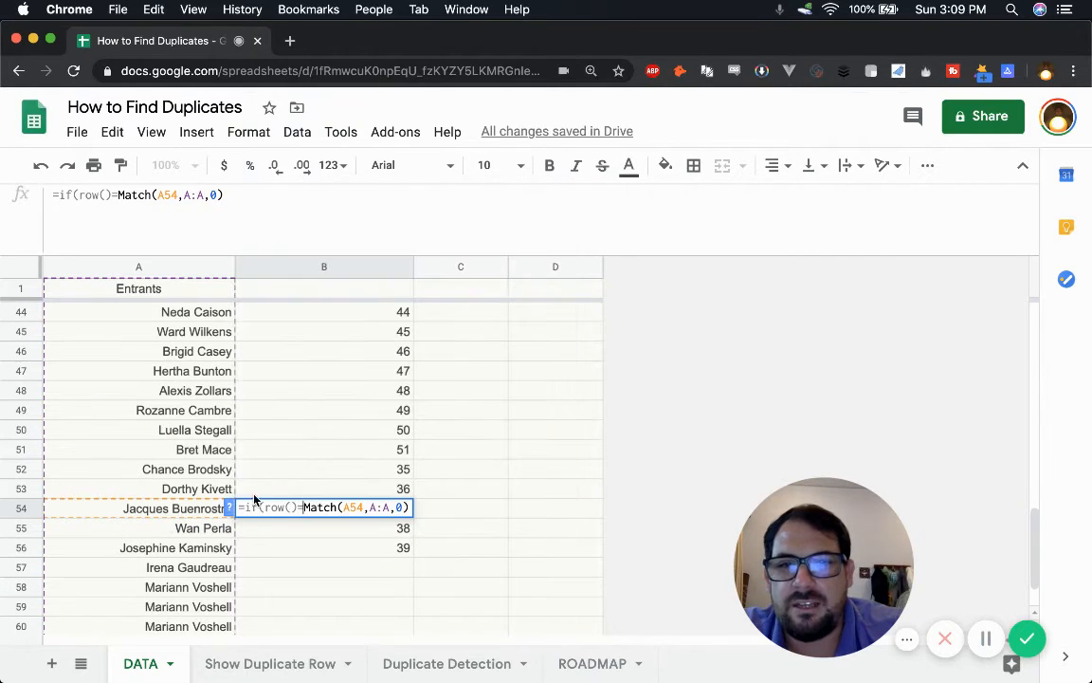
pyautogui.moveTo(265, 508); pyautogui.dragTo(409, 508)
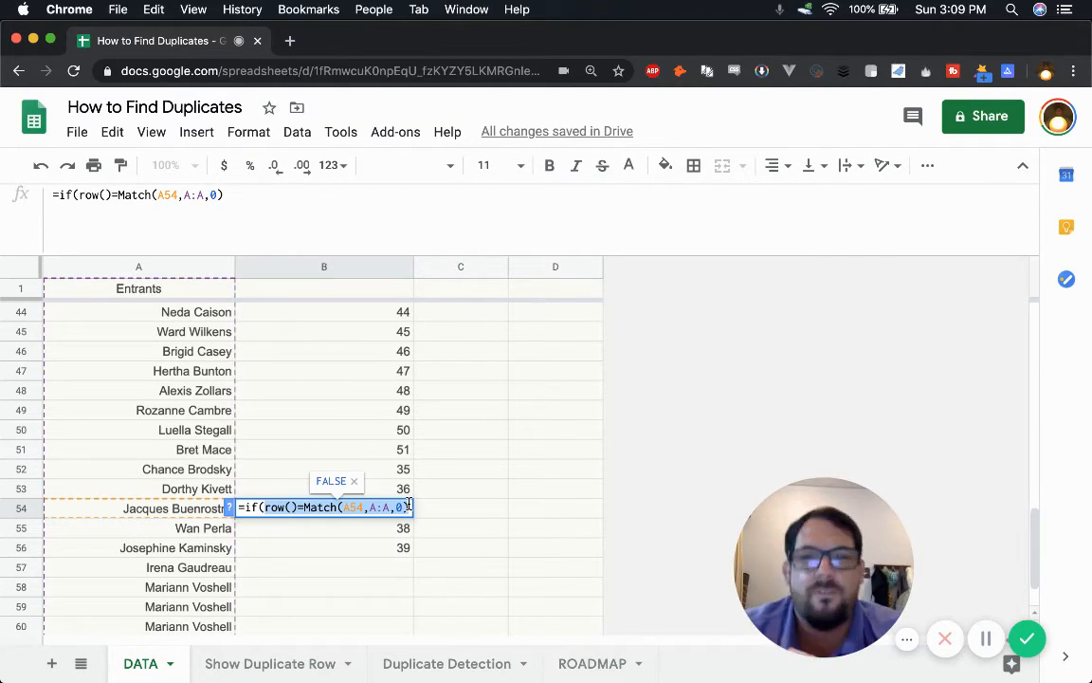
pyautogui.click(408, 507)
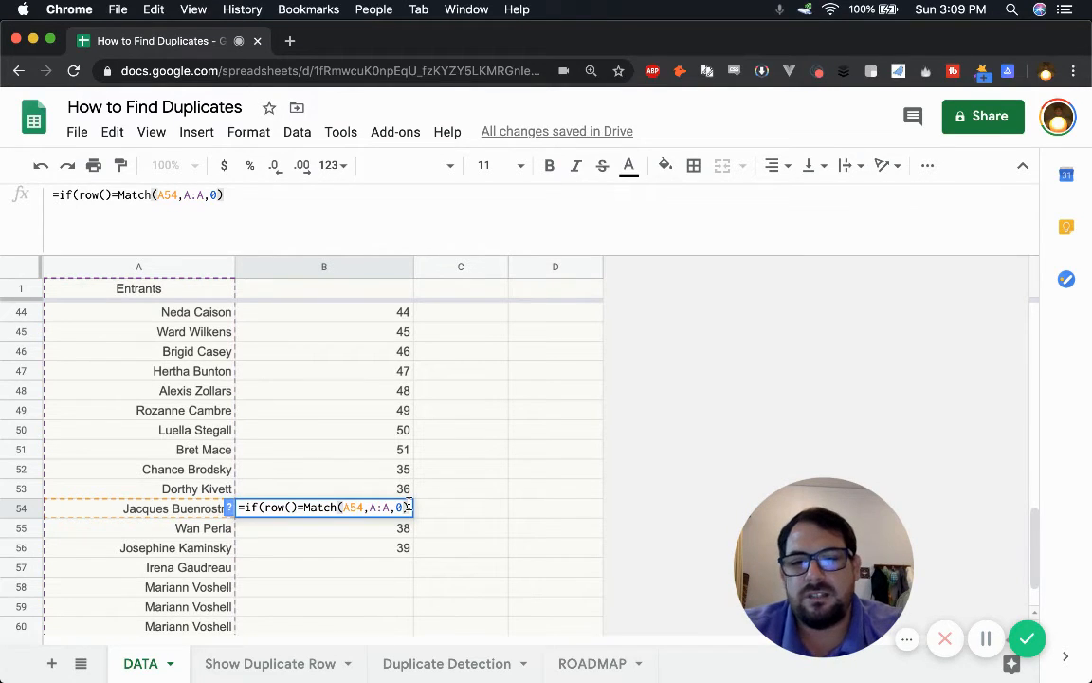
# Complete the IF formula in B54 with an empty value if true and Match(A54,A:A,0) as the value if false.
pyautogui.write(',')
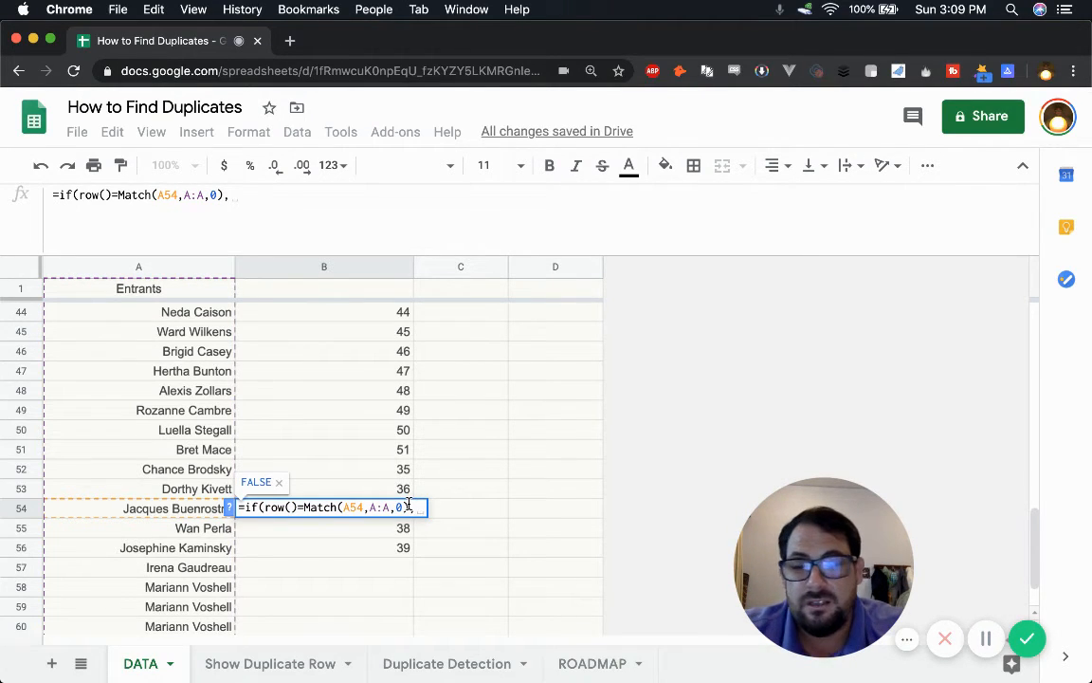
pyautogui.write(',')
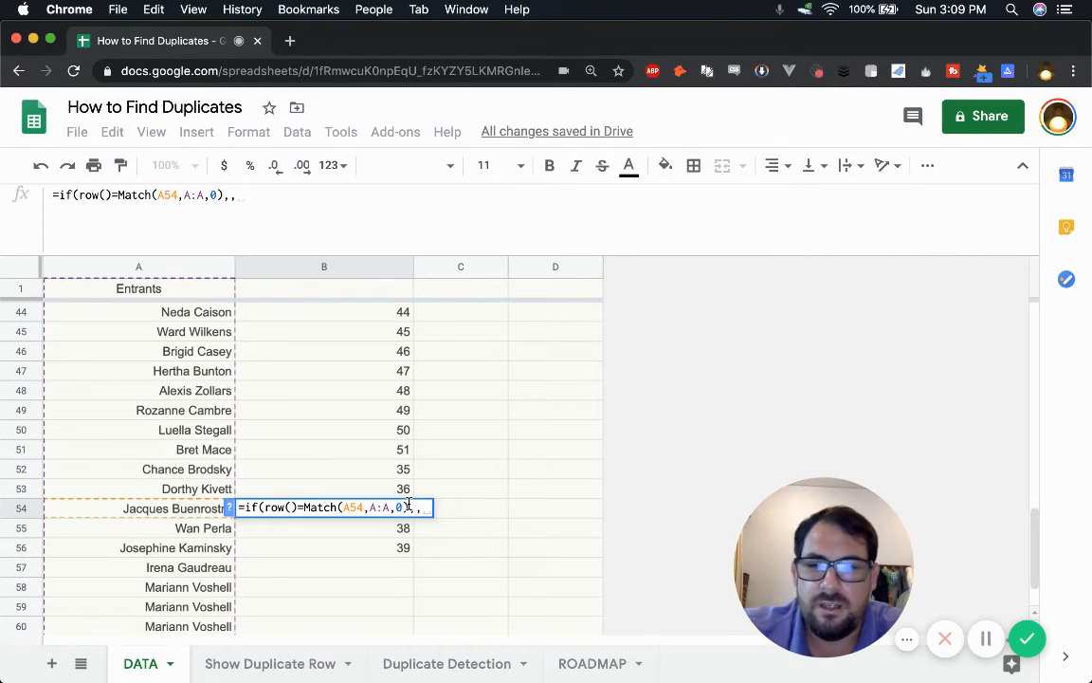
pyautogui.write('row(')
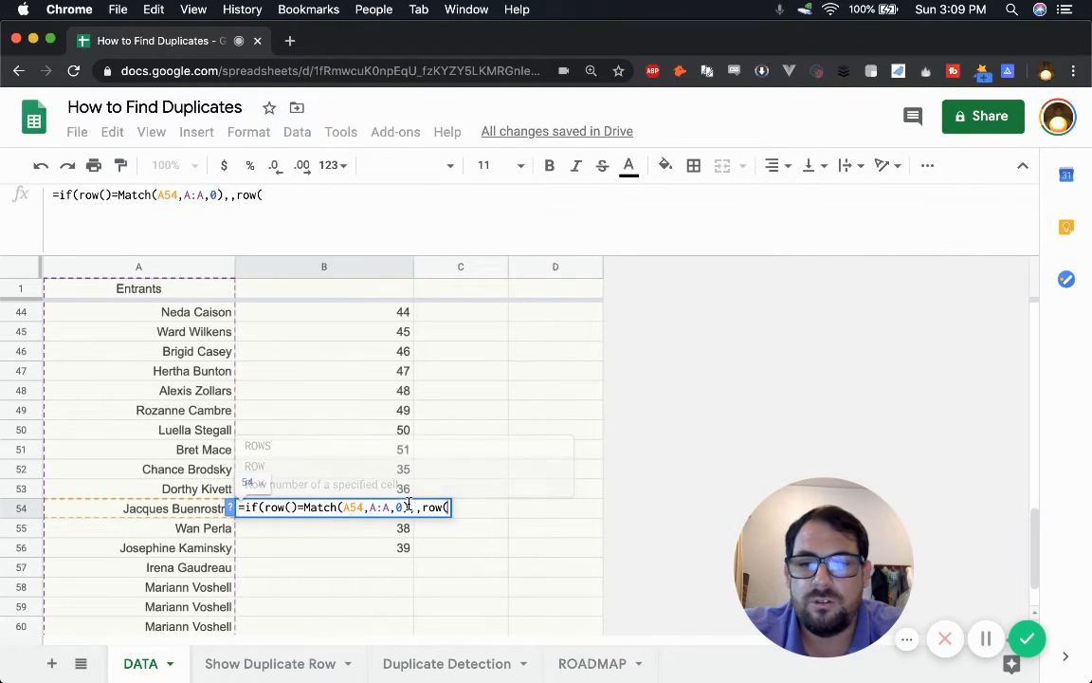
pyautogui.press('BackSpace')
pyautogui.press('BackSpace')
pyautogui.press('BackSpace')
pyautogui.press('BackSpace')
pyautogui.press('BackSpace')
pyautogui.write(',')
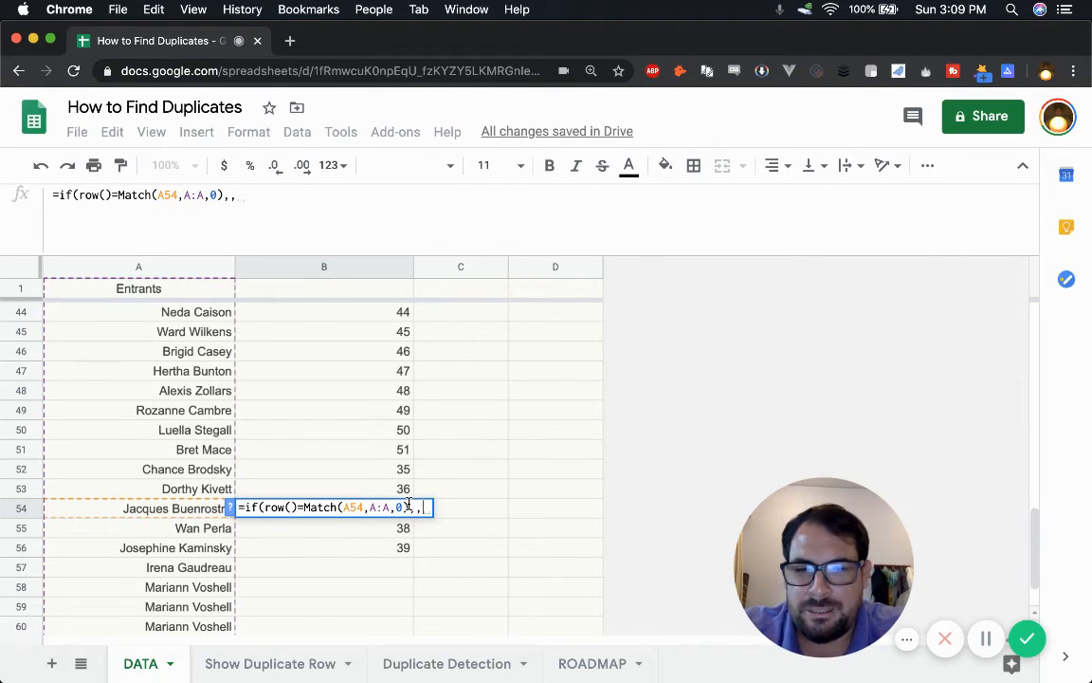
pyautogui.write('Match(A54,')
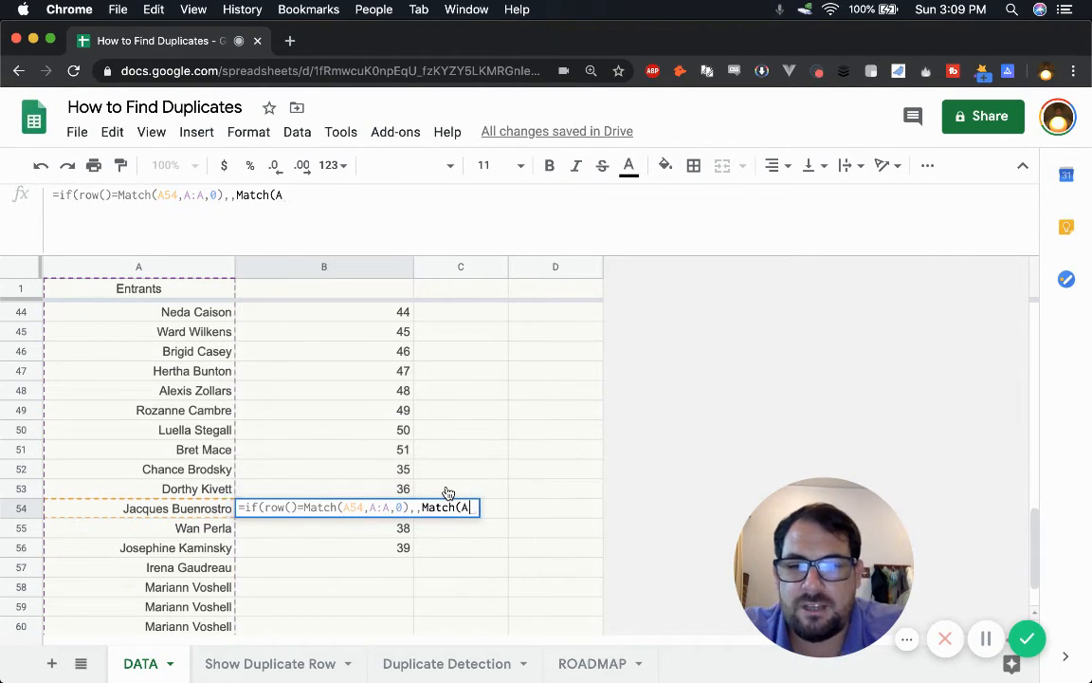
pyautogui.write('A:A,')
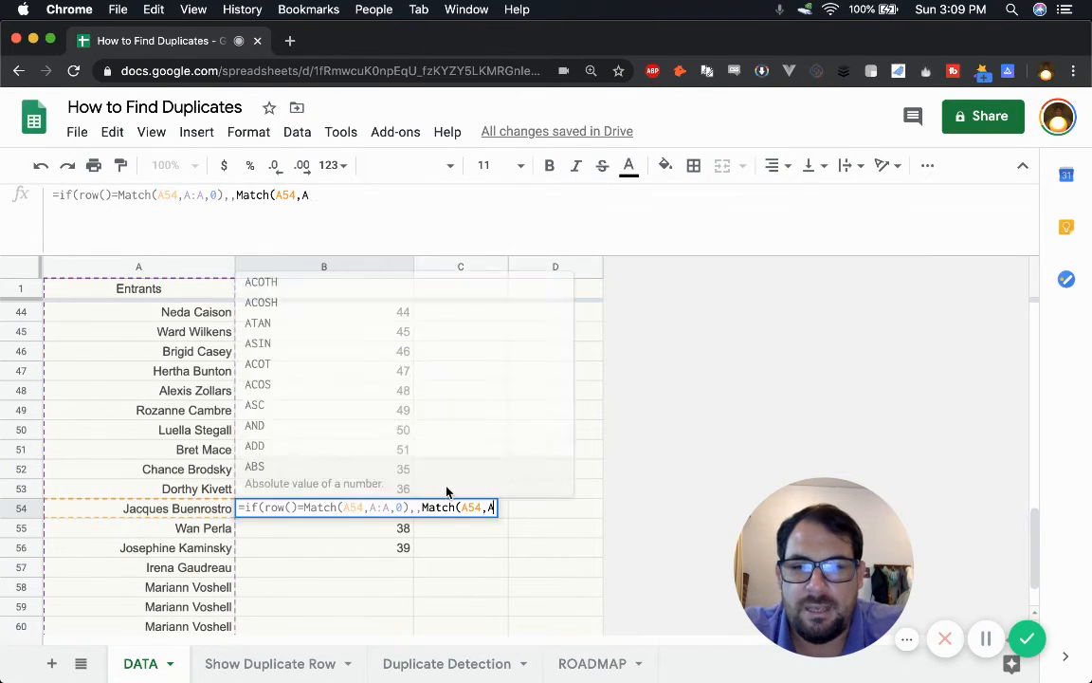
pyautogui.write('0)')
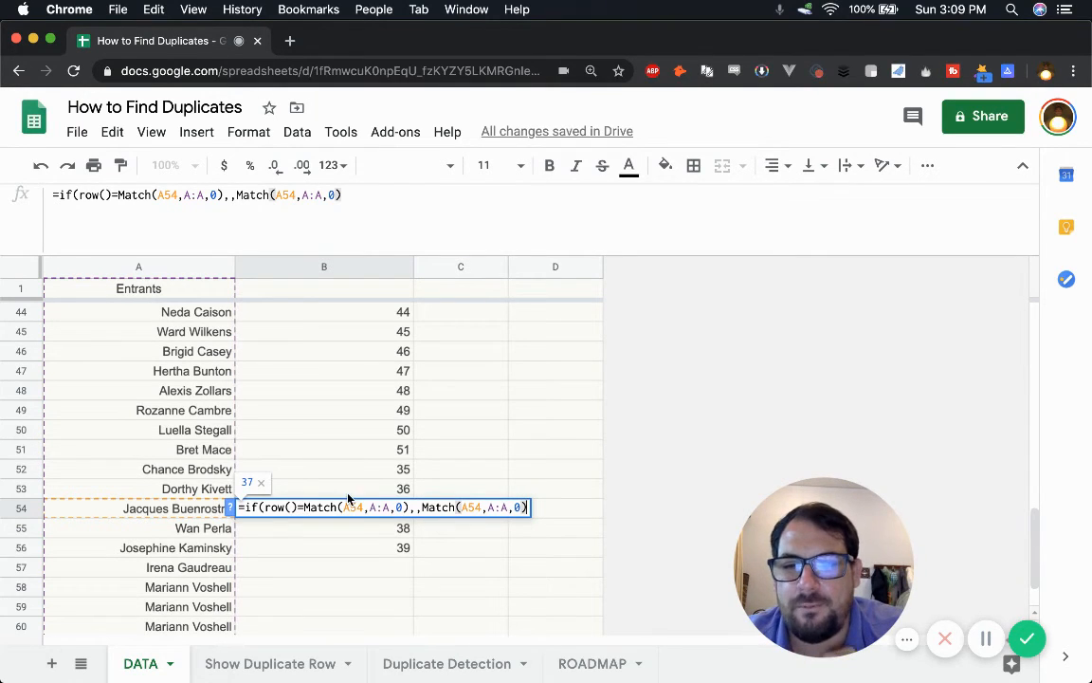
pyautogui.write(')')
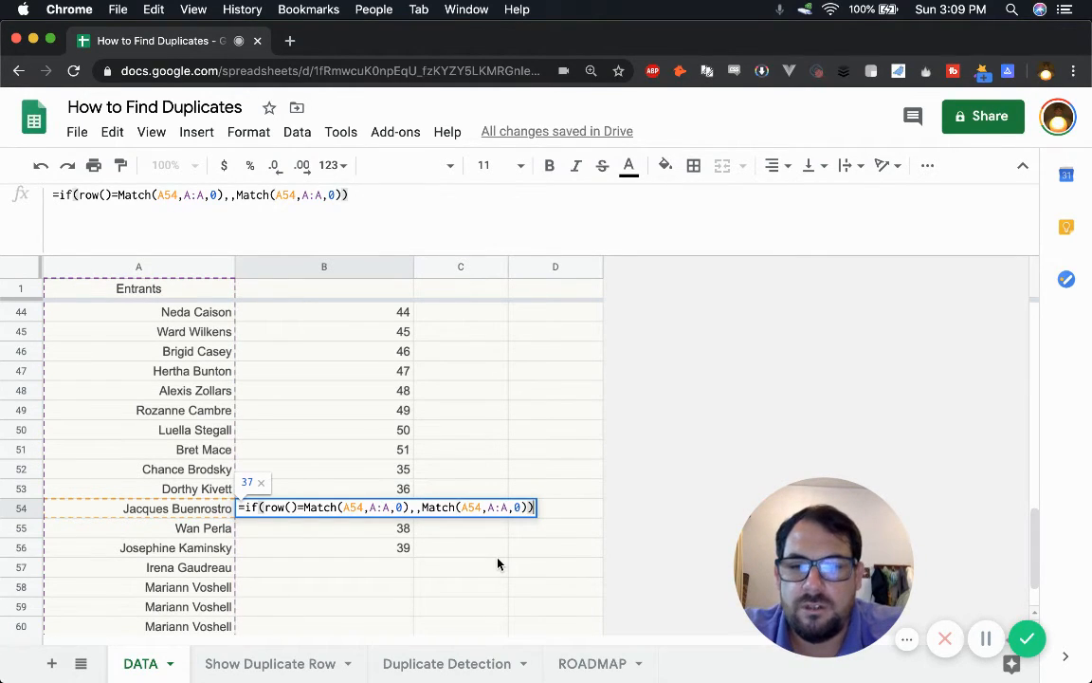
pyautogui.press('Return')
# Copy the IF formula from B54 into B49 through B53 and check the formula in B49.
pyautogui.press('Up')
pyautogui.hotkey('ctrl', 'c')
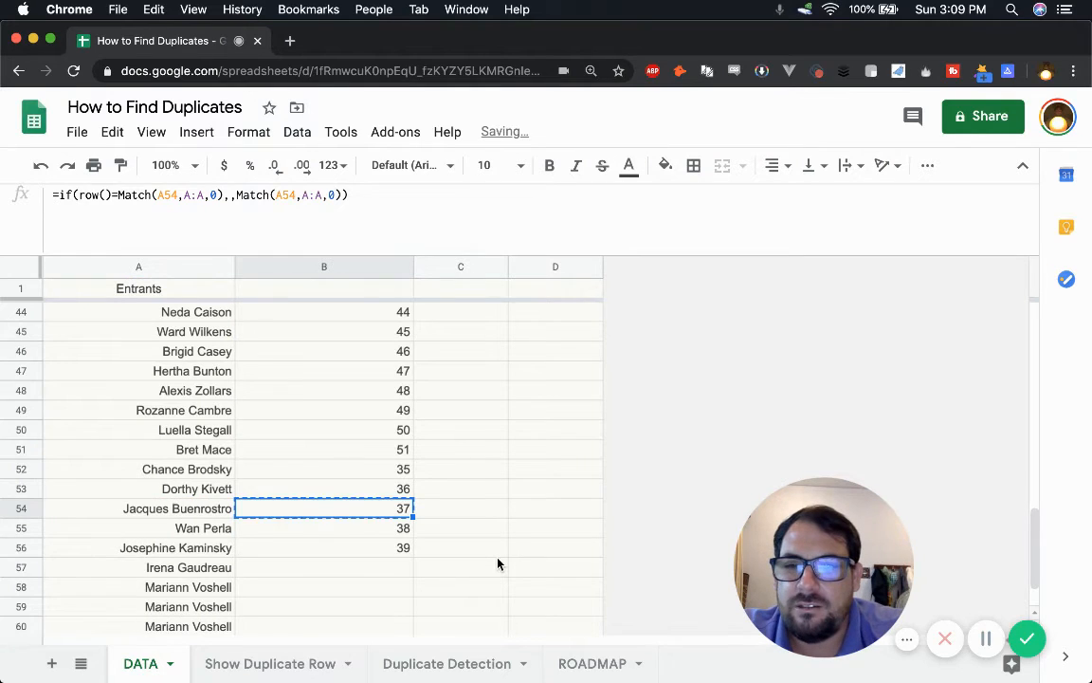
pyautogui.press('Up')
pyautogui.press('Down')
pyautogui.hotkey('shift', 'Up')
pyautogui.hotkey('shift', 'Up')
pyautogui.hotkey('shift', 'Up')
pyautogui.hotkey('shift', 'Up')
pyautogui.hotkey('shift', 'Up')
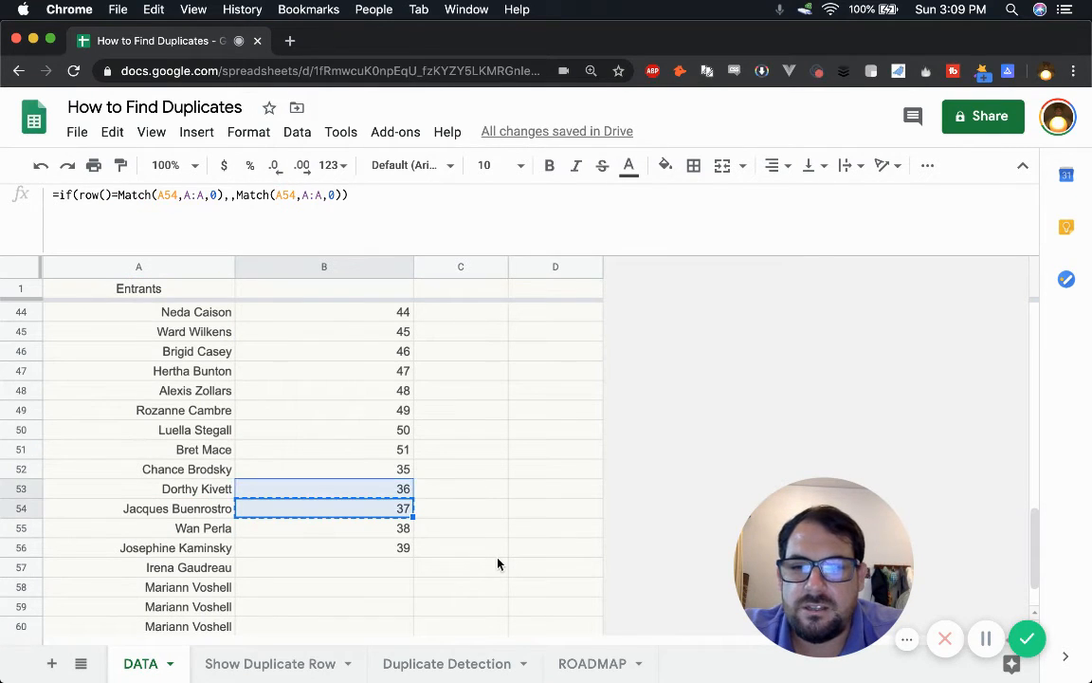
pyautogui.press('super+v')
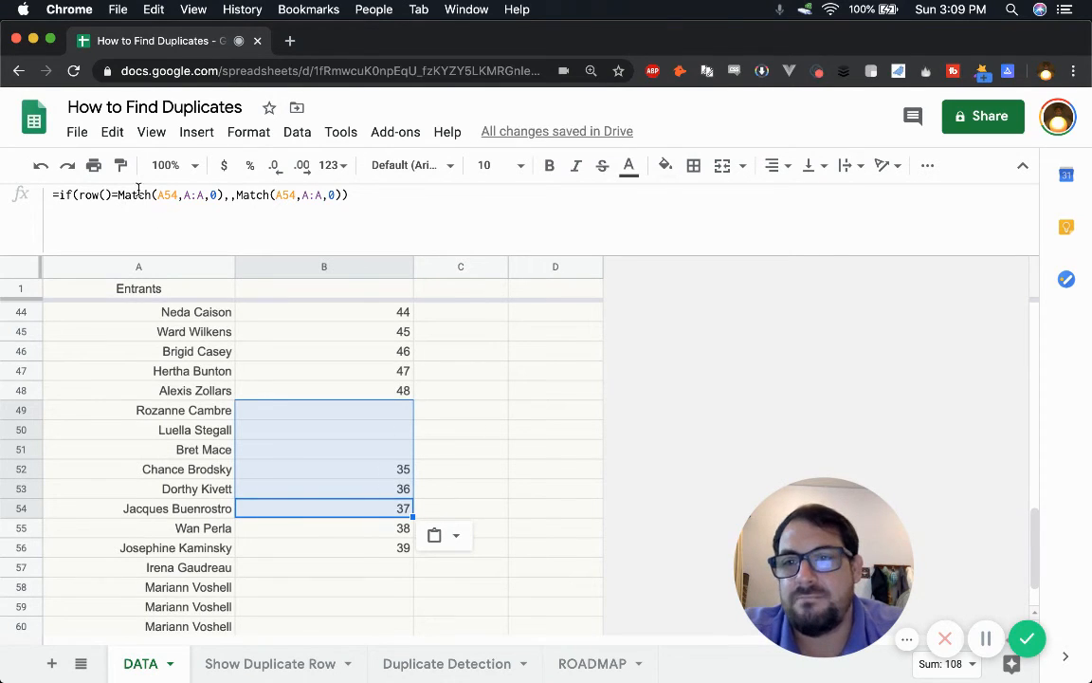
pyautogui.click(389, 410)
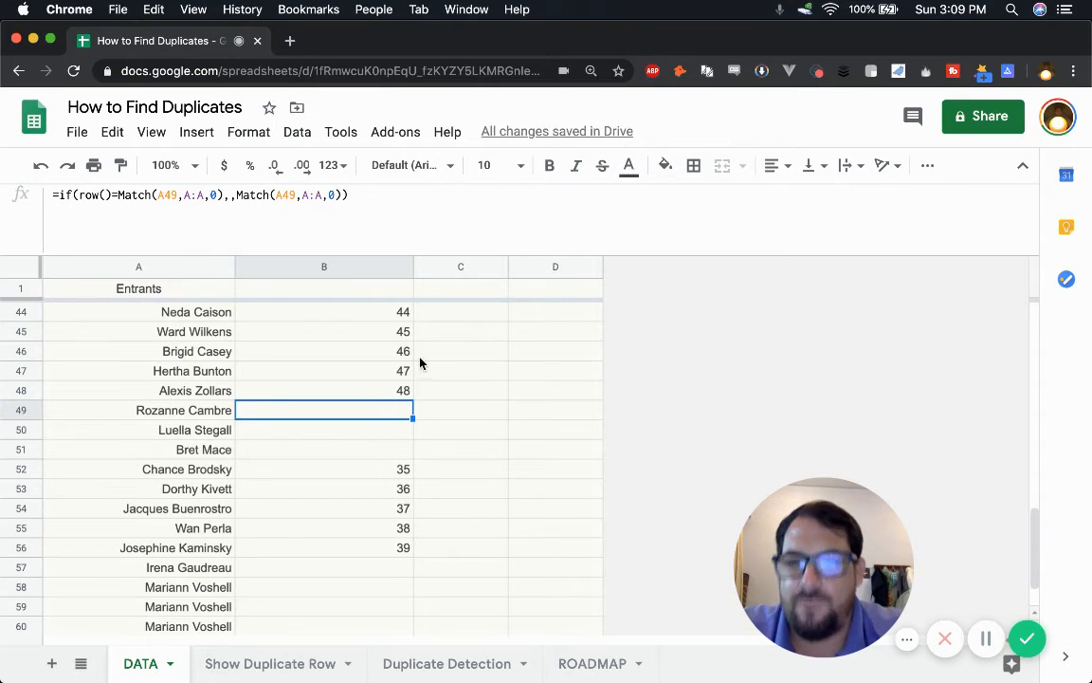
# Copy the IF formula from B51 into all the cells above it in column B, up to B1.
pyautogui.click(408, 452)
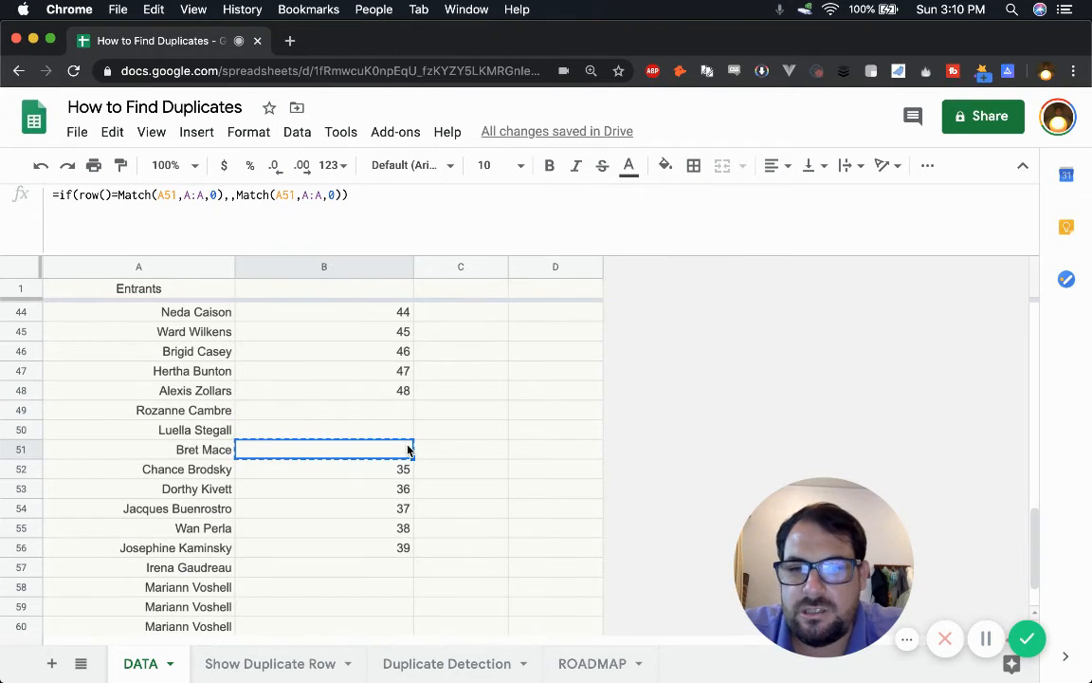
pyautogui.hotkey('ctrl', 'shift', 'Up')
pyautogui.hotkey('ctrl', 'shift', 'Up')
pyautogui.hotkey('ctrl', 'v')
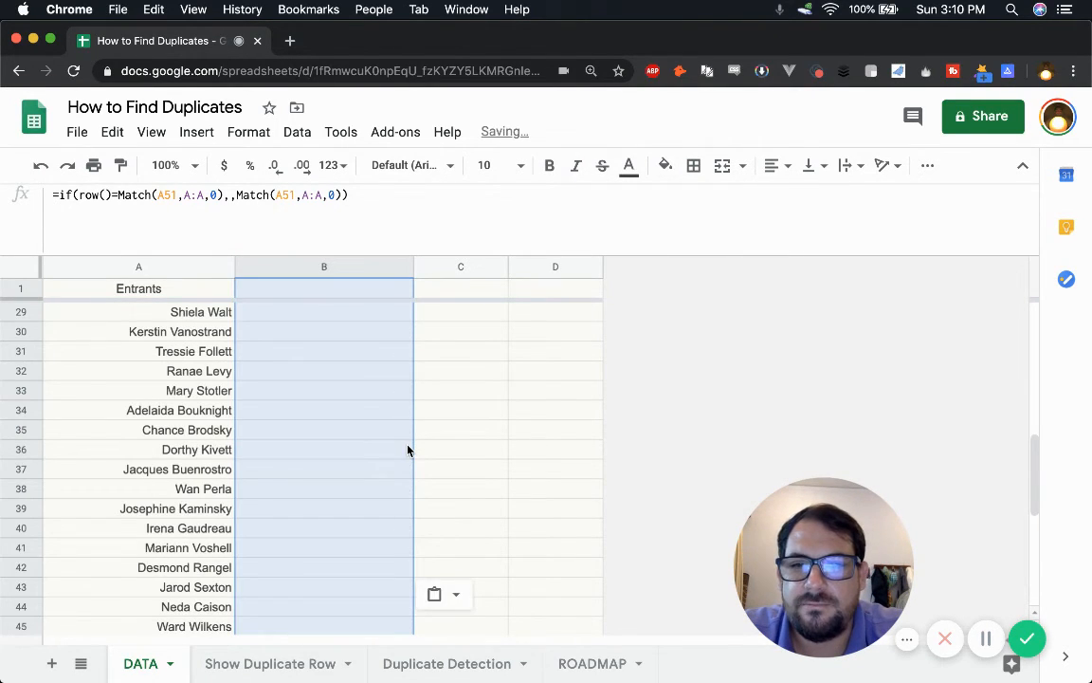
pyautogui.press('Down')
pyautogui.press('Down')
pyautogui.press('Down')
pyautogui.press('Down')
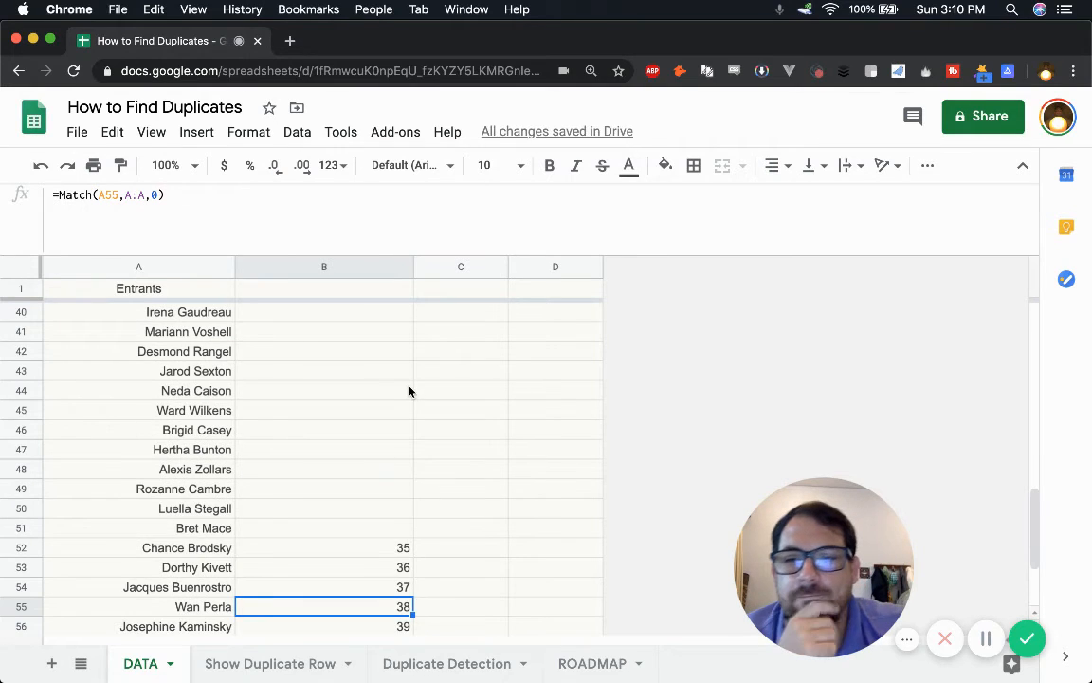
# Insert concatenate( before the second Match in the IF formula in B52.
pyautogui.scroll(-3, 410, 390)
pyautogui.click(310, 412)
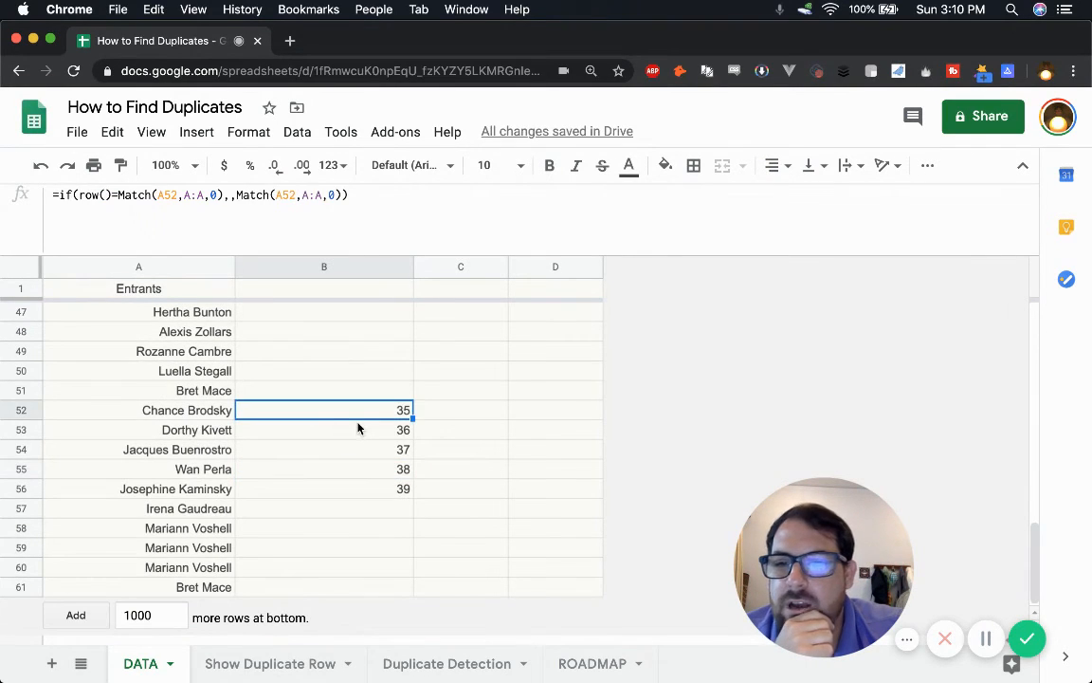
pyautogui.doubleClick(374, 414)
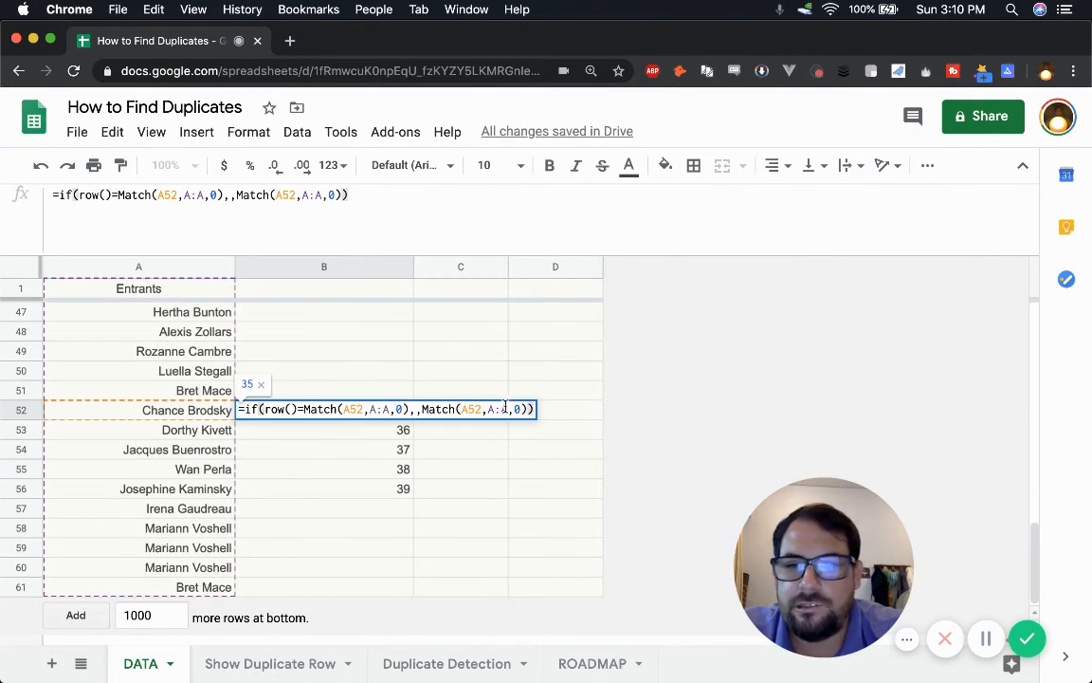
pyautogui.click(423, 409)
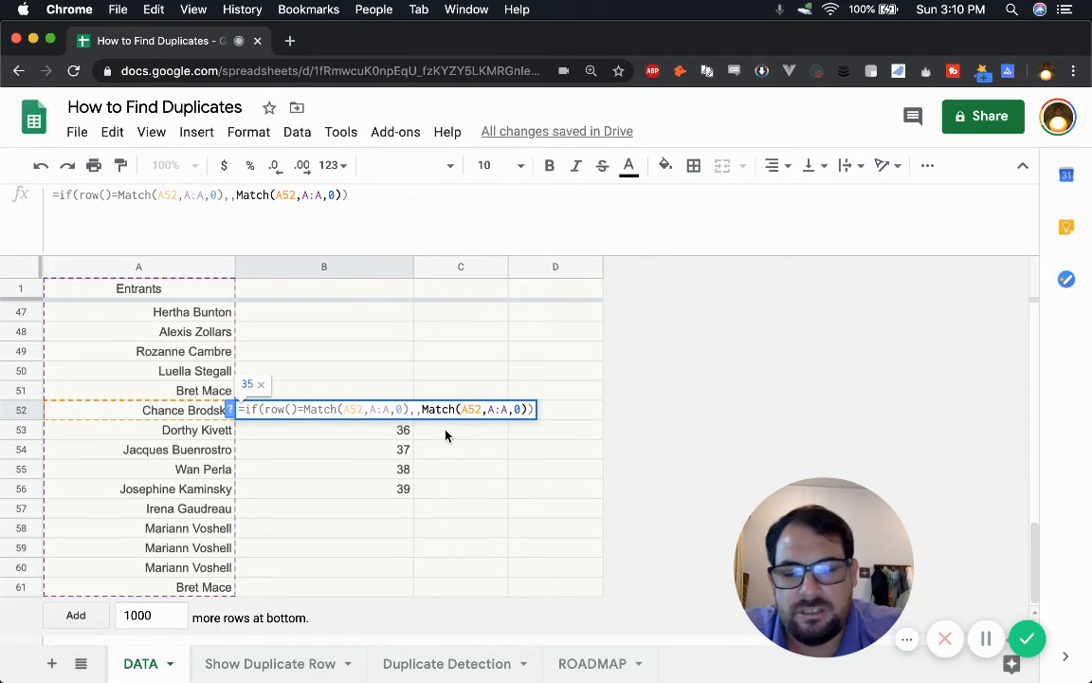
pyautogui.write('concat')
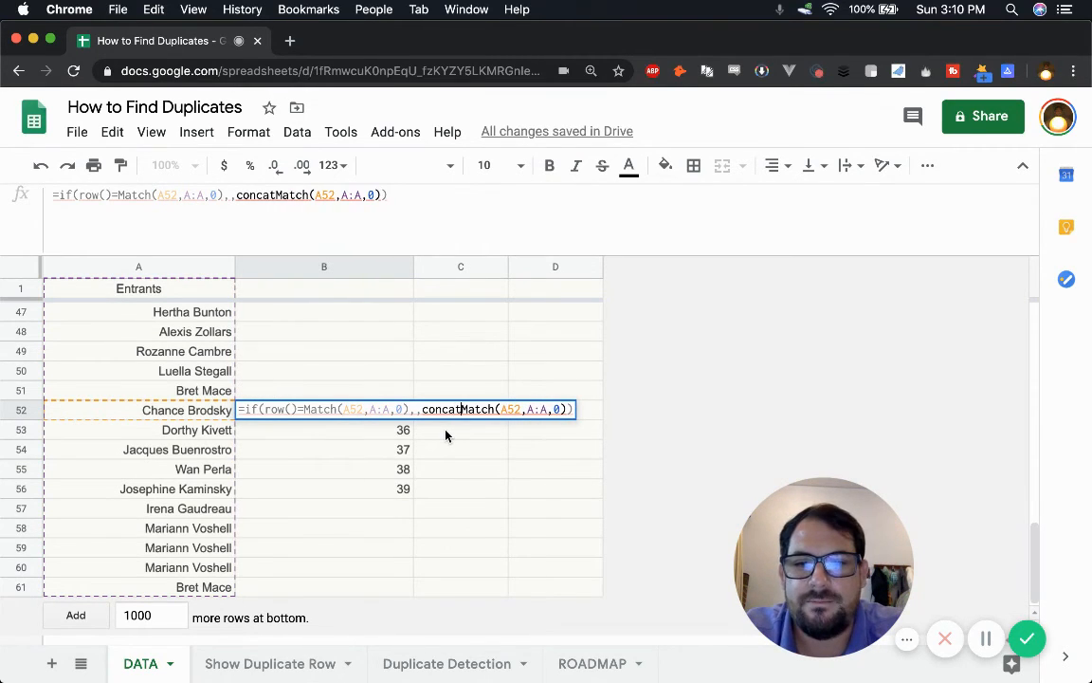
pyautogui.write('enate(')
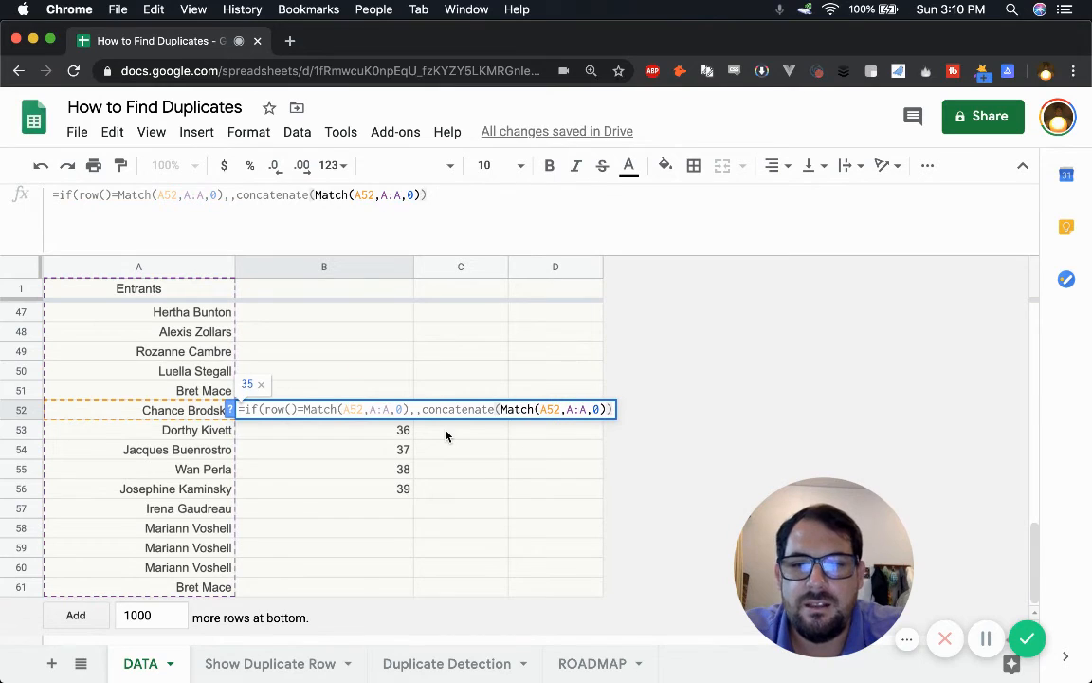
# Add the text "Duplicate Found on Row " and a comma before Match inside the concatenate function, and enter the formula in B52.
pyautogui.write('""')
pyautogui.press('Left')
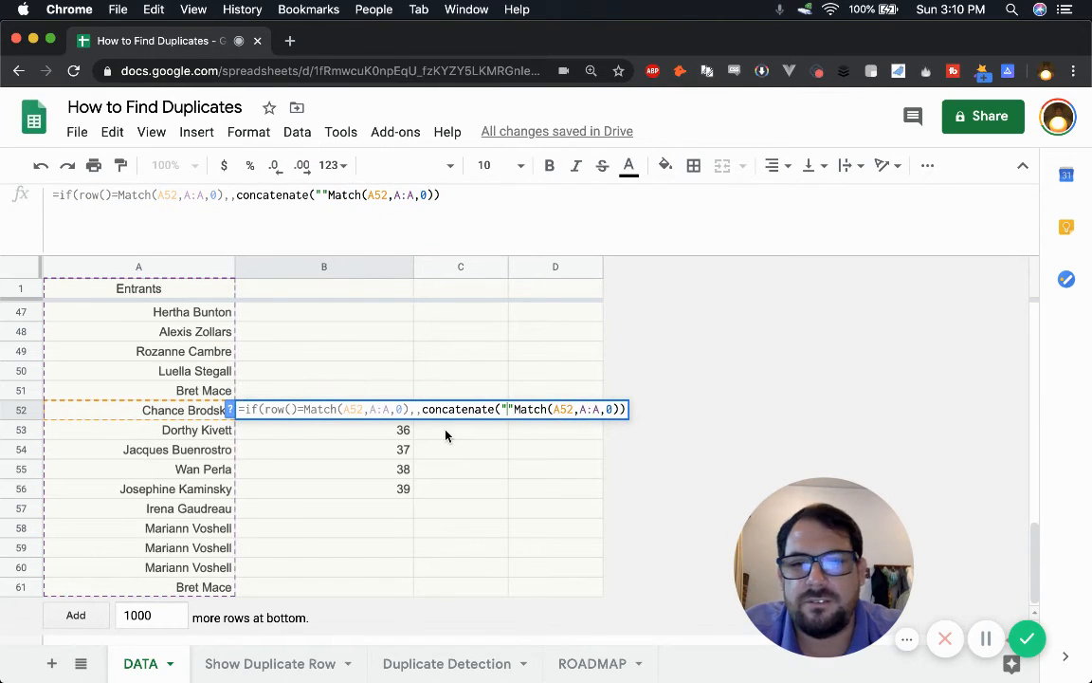
pyautogui.write('D')
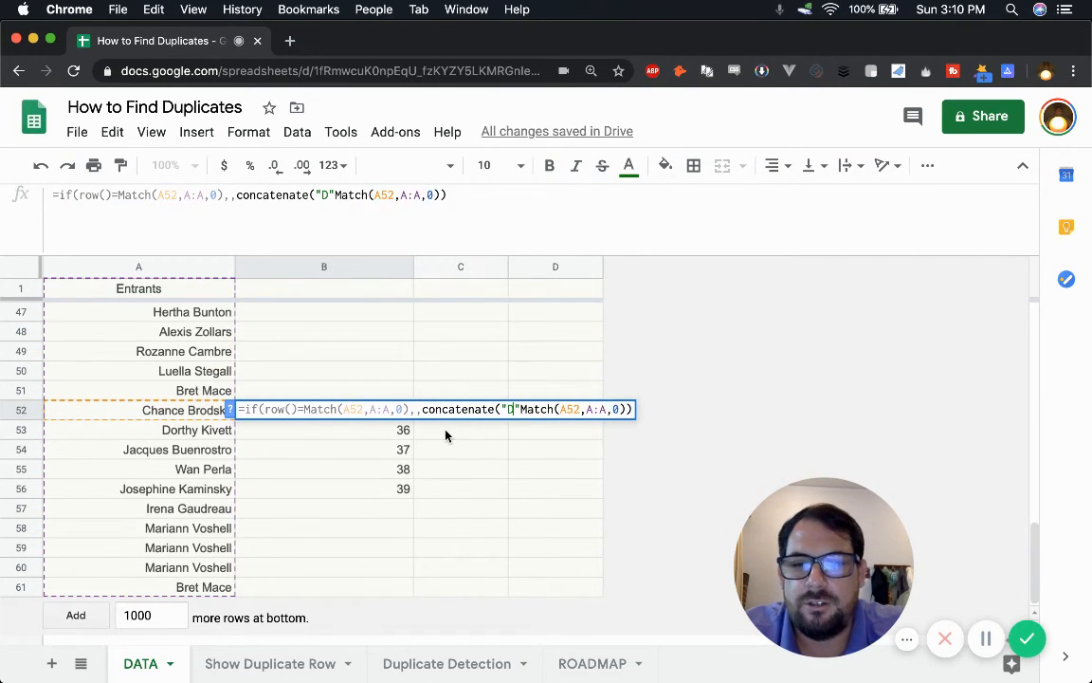
pyautogui.write('uplicate Found on R')
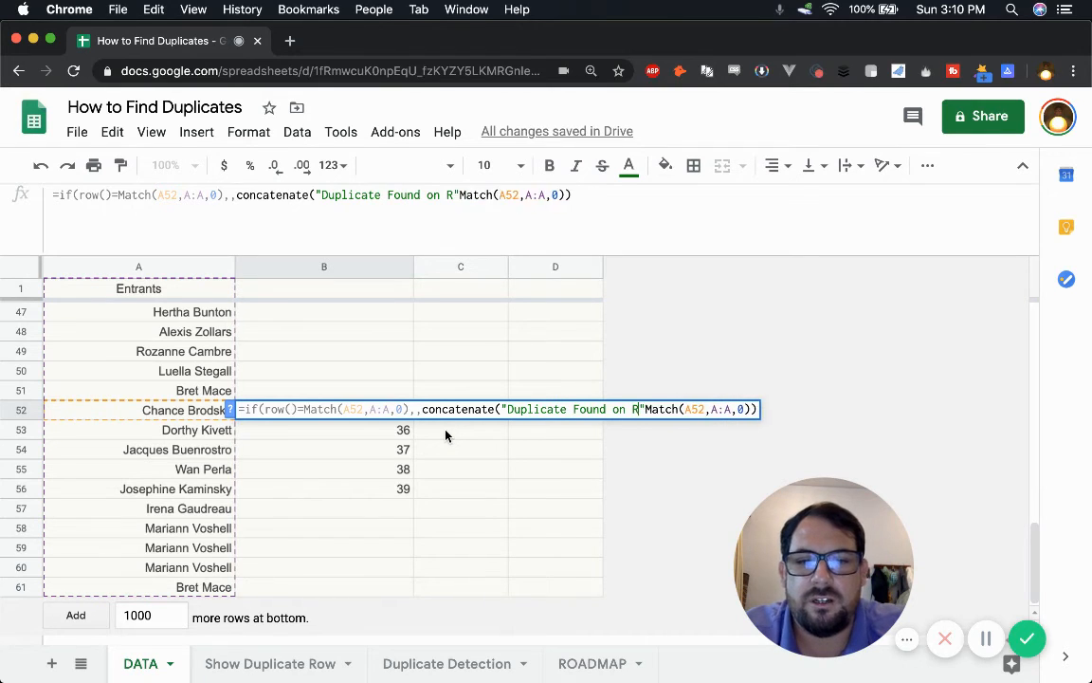
pyautogui.write('ow ')
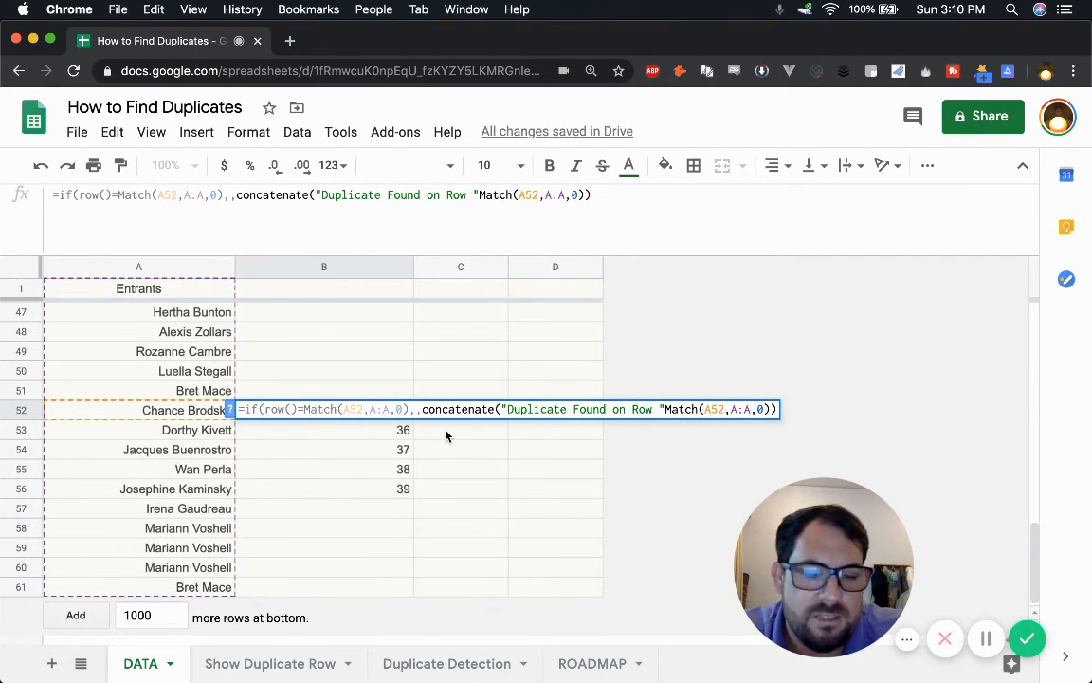
pyautogui.write('",')
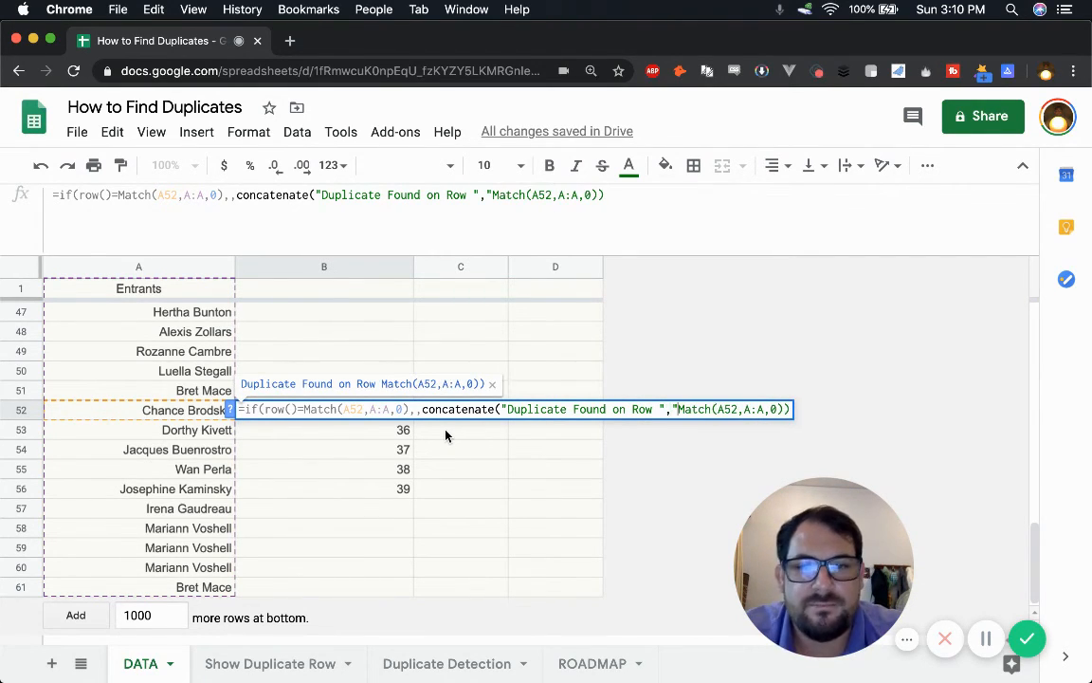
pyautogui.press('BackSpace')
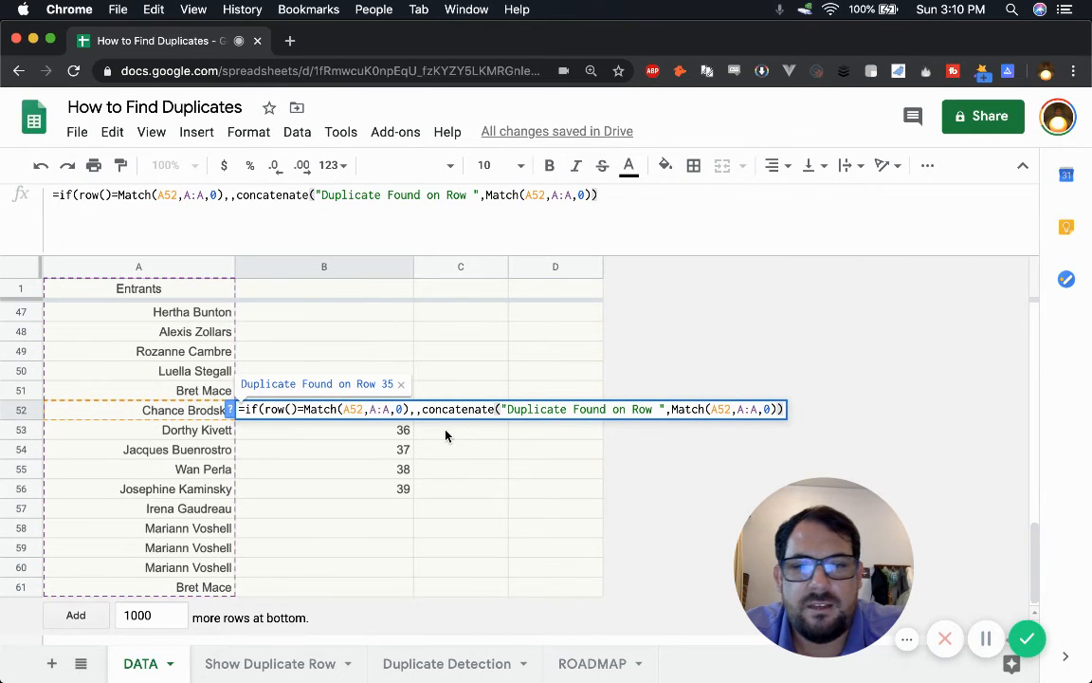
pyautogui.hotkey('shift', 'Return')
pyautogui.press('Down')
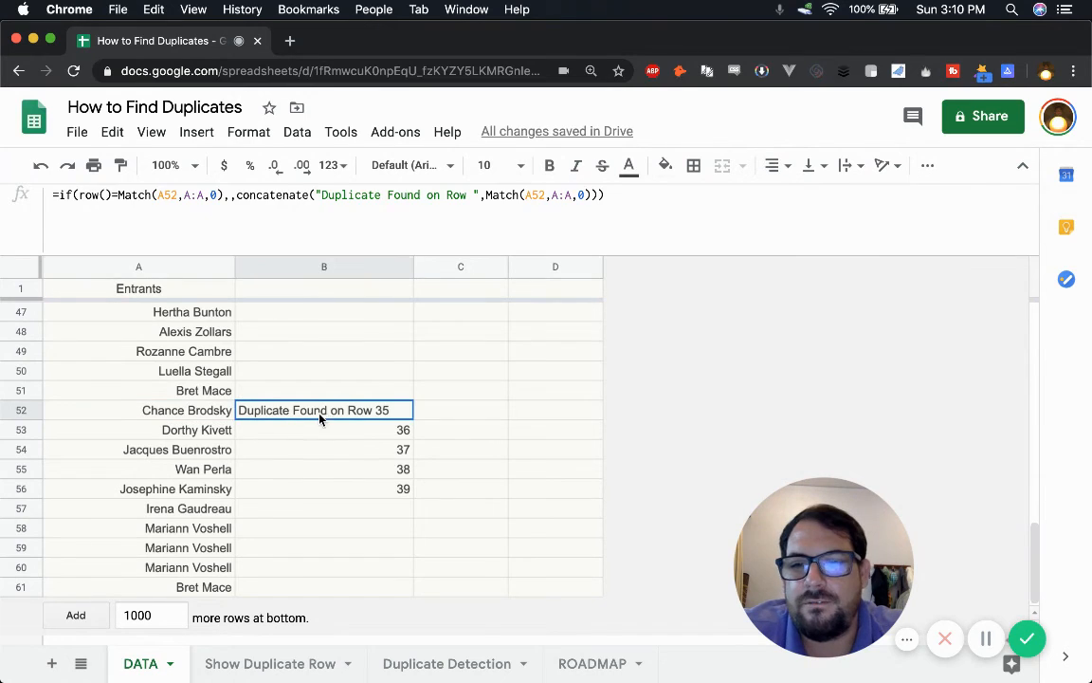
# Copy the concatenate formula from B52 into B53.
pyautogui.hotkey('ctrl', 'c')
pyautogui.press('Down')
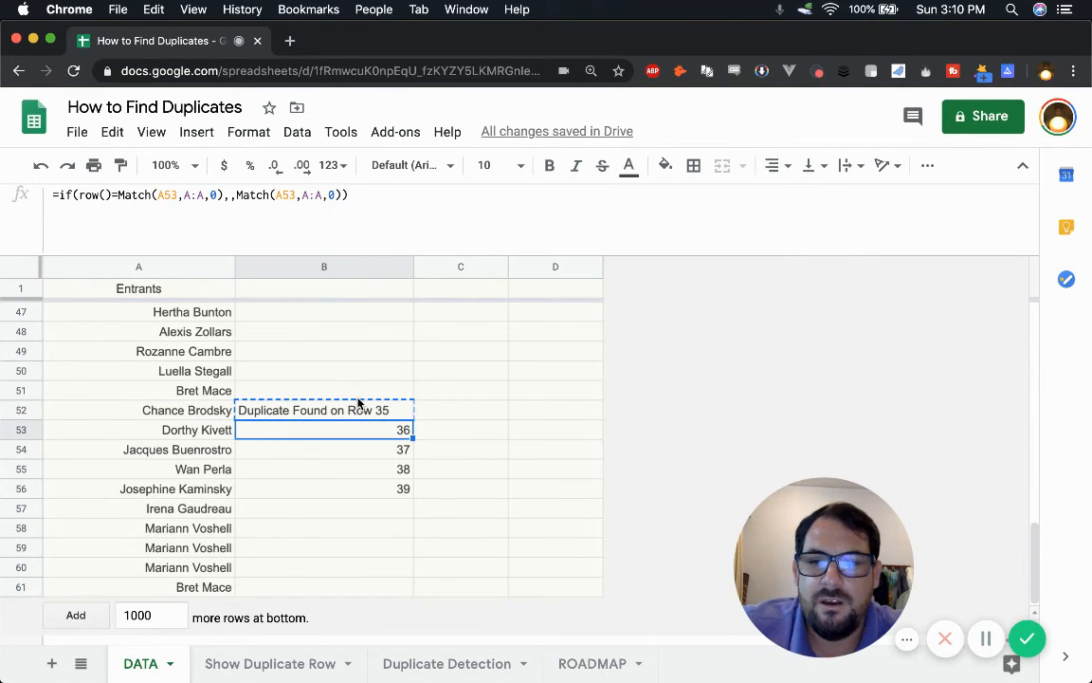
pyautogui.hotkey('ctrl', 'v')
pyautogui.press('Down')
pyautogui.press('Down')
pyautogui.press('Down')
pyautogui.press('Up')
pyautogui.press('super+c')
pyautogui.press('Down')
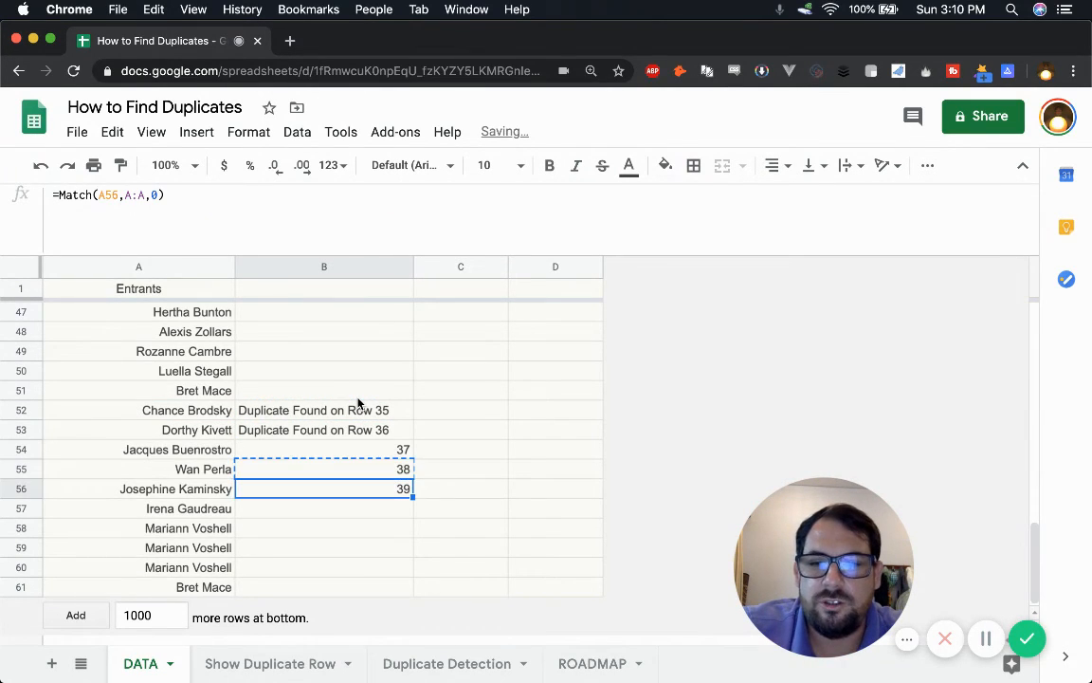
pyautogui.press('Up')
pyautogui.press('Up')
pyautogui.press('Up')
# Copy the concatenate formula from B53 into B54, B55 and B56.
pyautogui.press('super+c')
pyautogui.press('Down')
pyautogui.press('super+v')
pyautogui.press('Down')
pyautogui.press('super+v')
pyautogui.press('Down')
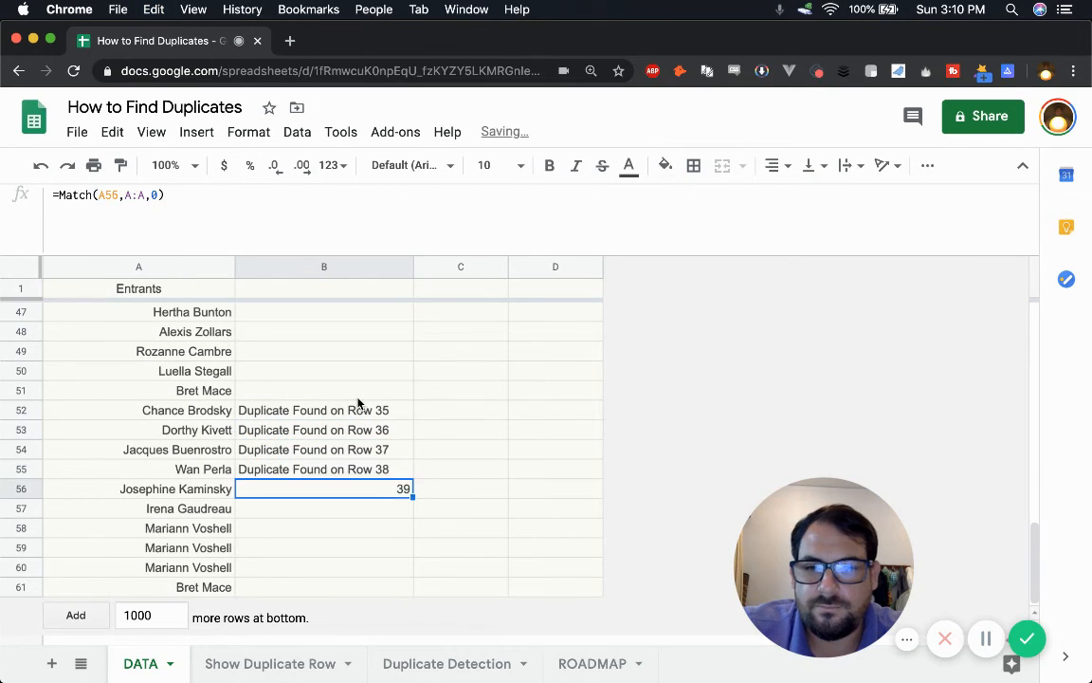
pyautogui.press('super+v')
pyautogui.press('Down')
# Review column B over the whole Entrants list and open the formula in B52 to examine its concatenate and Match parts.
pyautogui.click(329, 397)
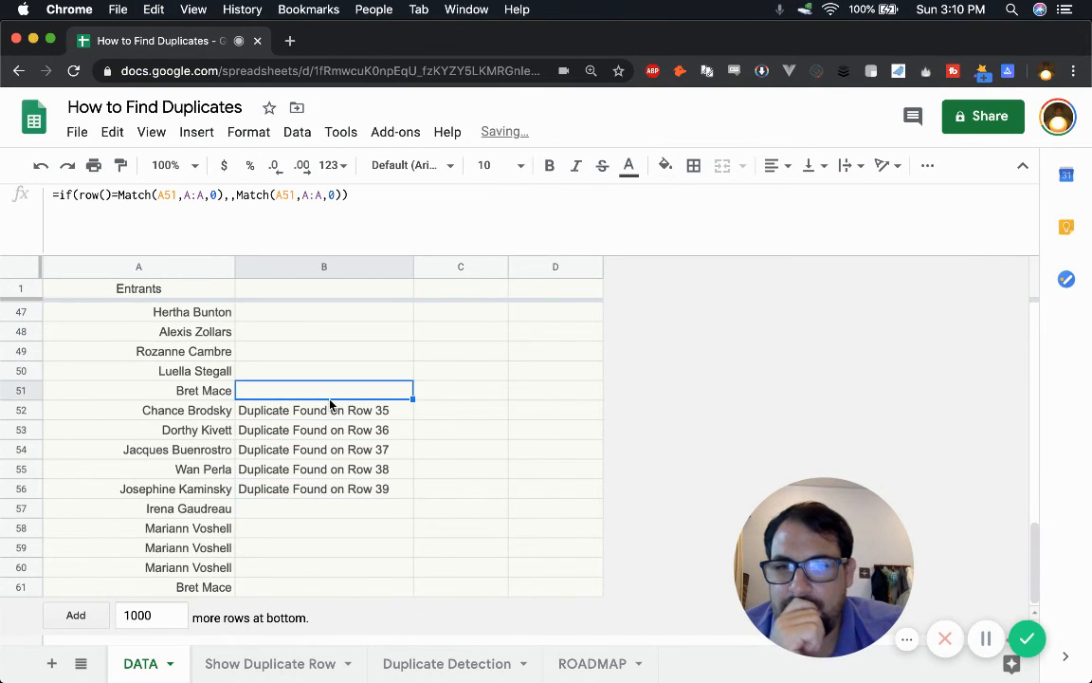
pyautogui.scroll(10, 329, 403)
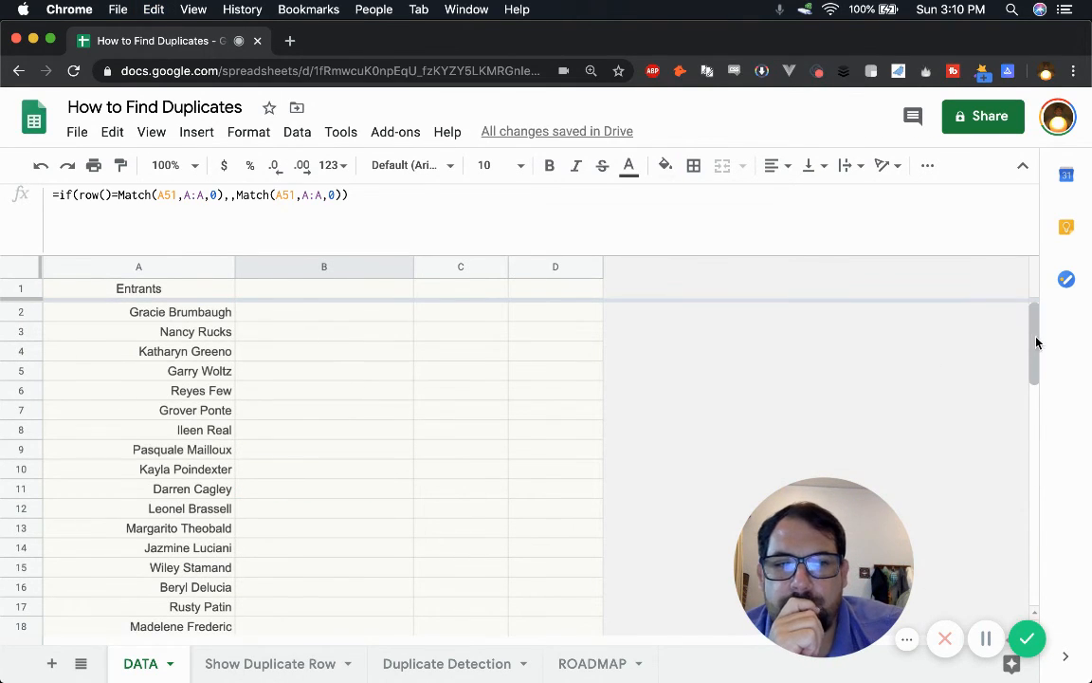
pyautogui.moveTo(1038, 342); pyautogui.dragTo(1038, 565)
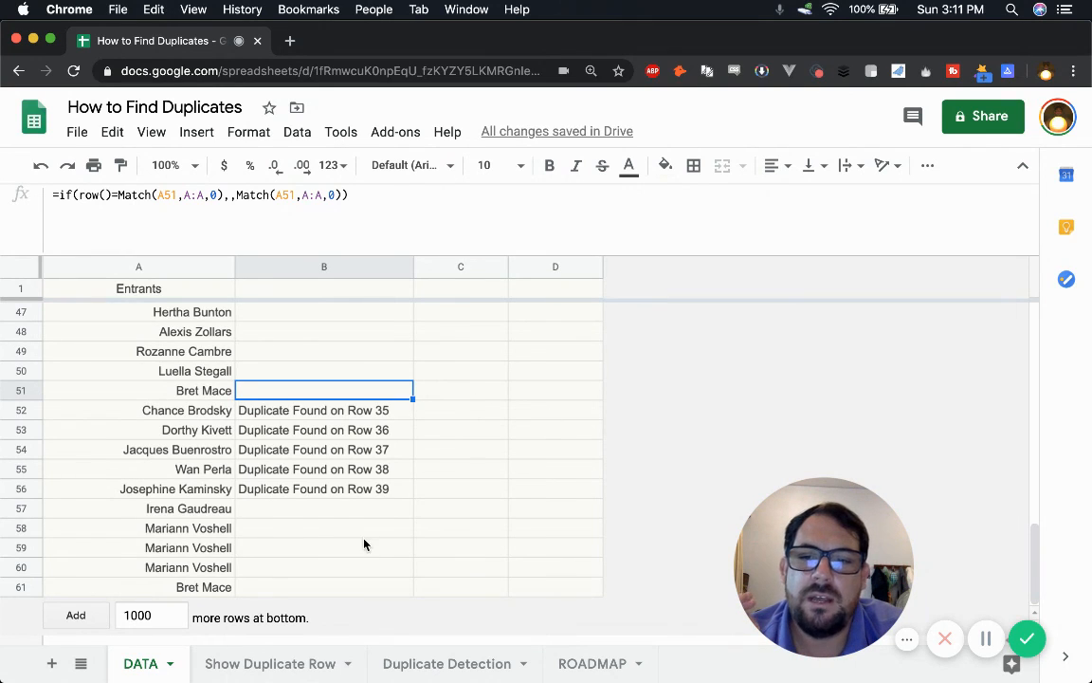
pyautogui.click(325, 414)
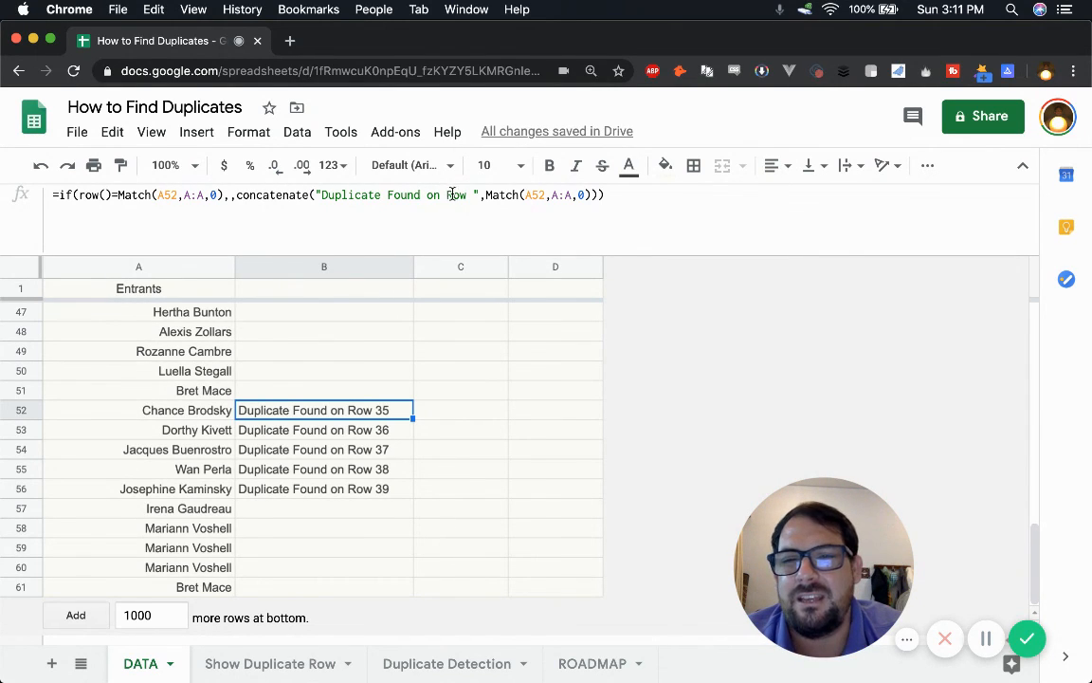
pyautogui.click(508, 194)
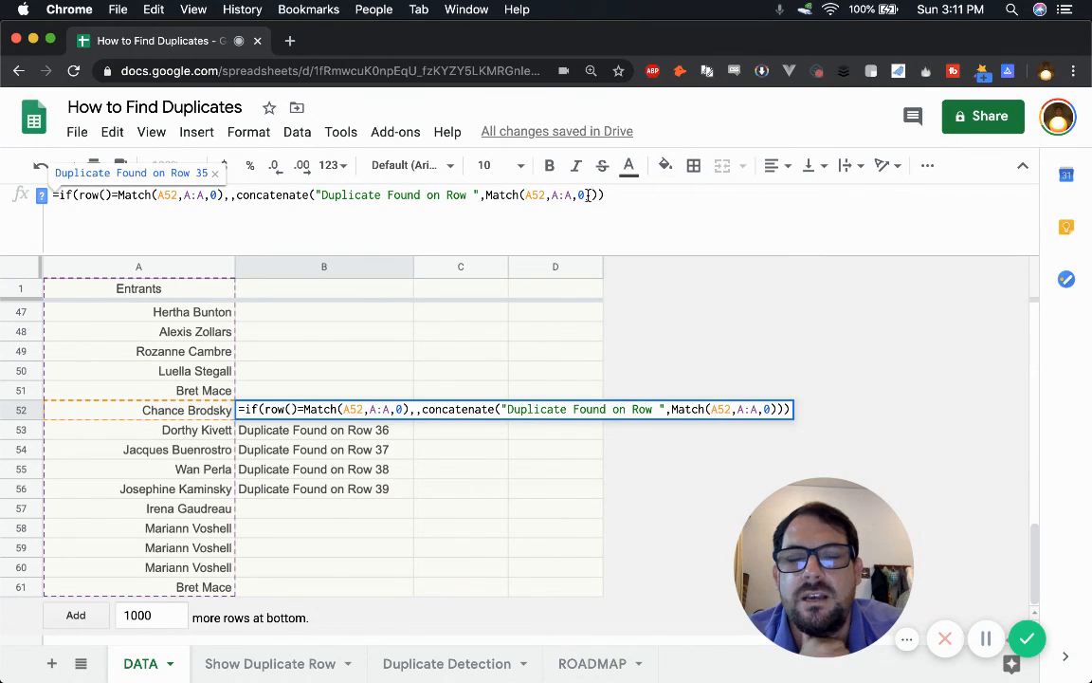